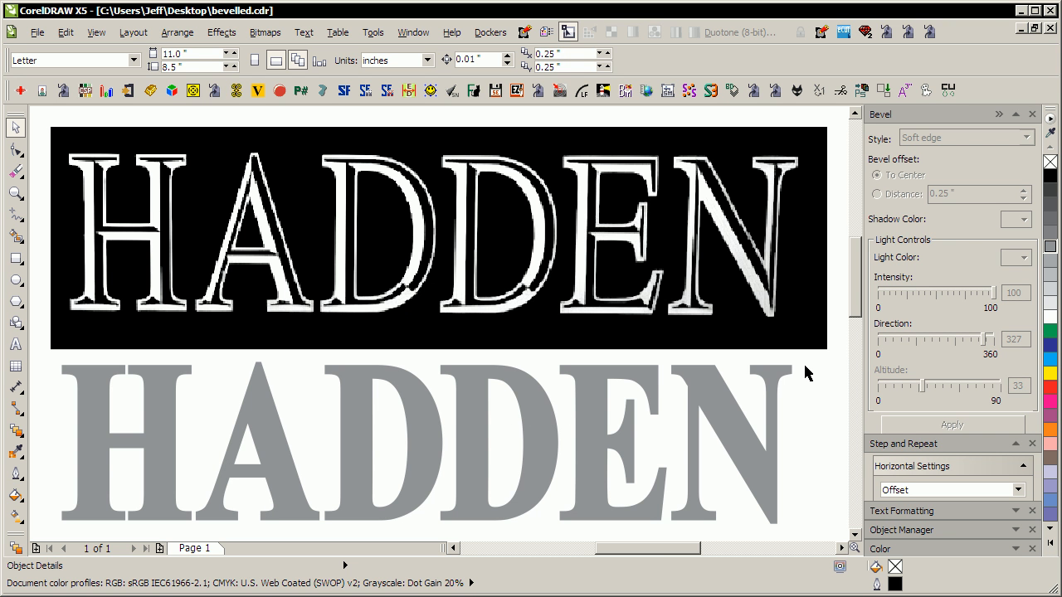
Try a Soft edge bevel with the To Center offset on the grey HADDEN lettering and undo it
left_click(541, 439)
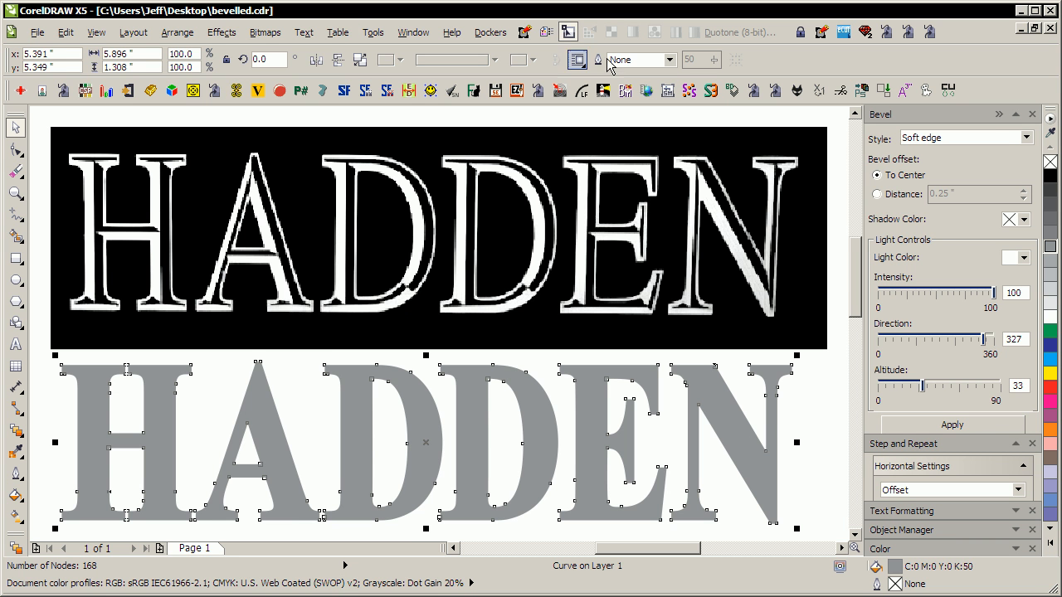
left_click(222, 33)
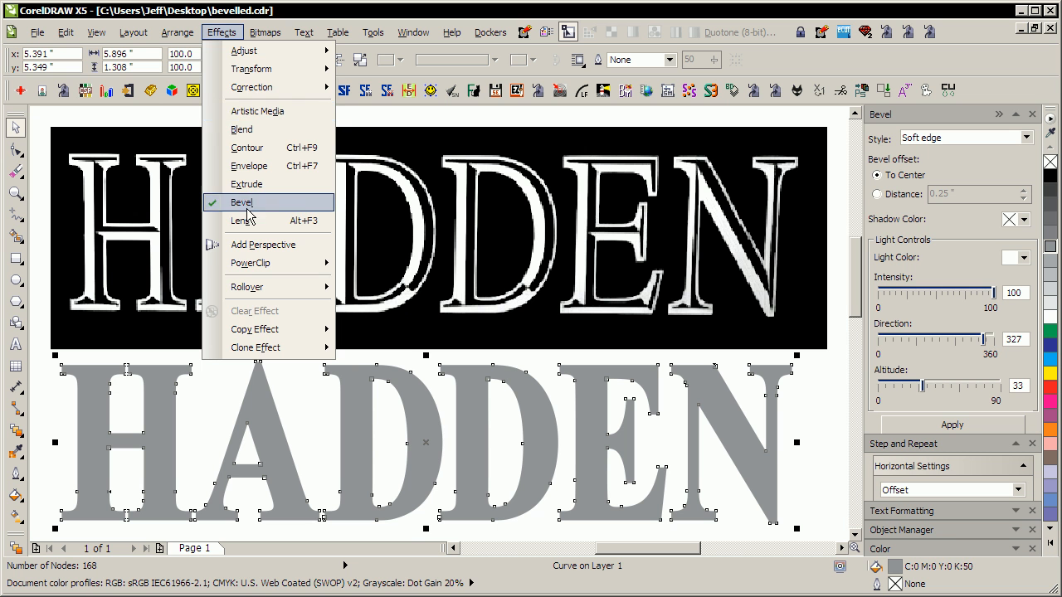
left_click(935, 265)
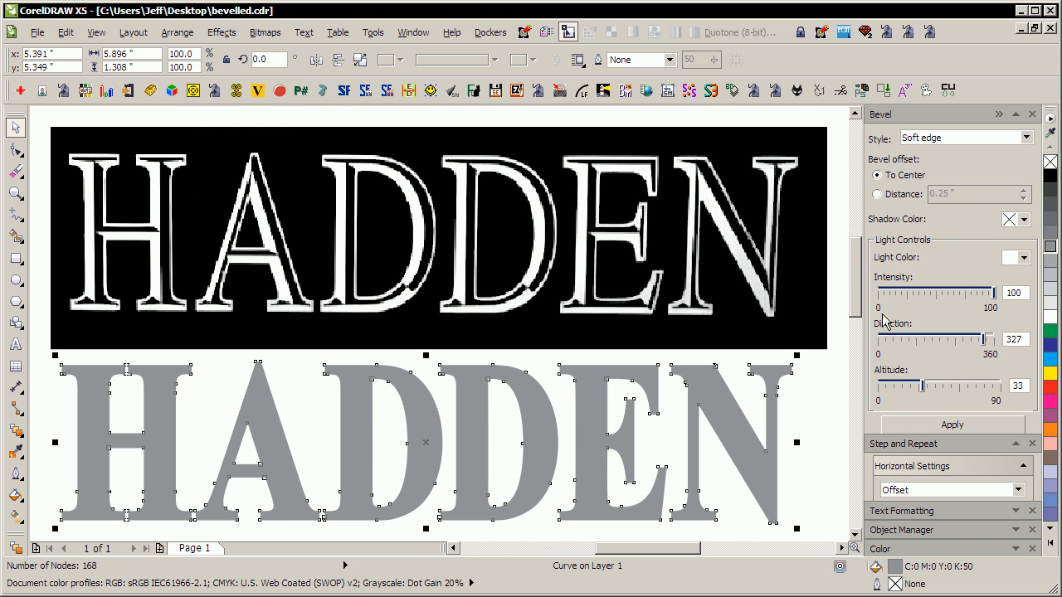
left_click(946, 425)
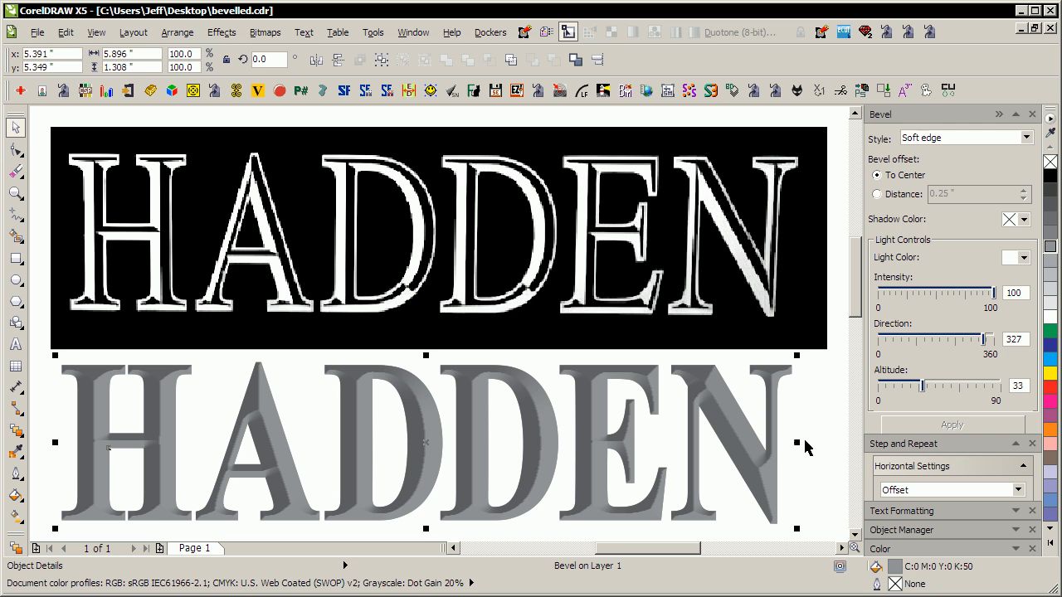
key("ctrl+z")
Place a copy of the grey HADDEN lettering directly beneath the original without overlapping it
scroll(792, 469, "down", 2)
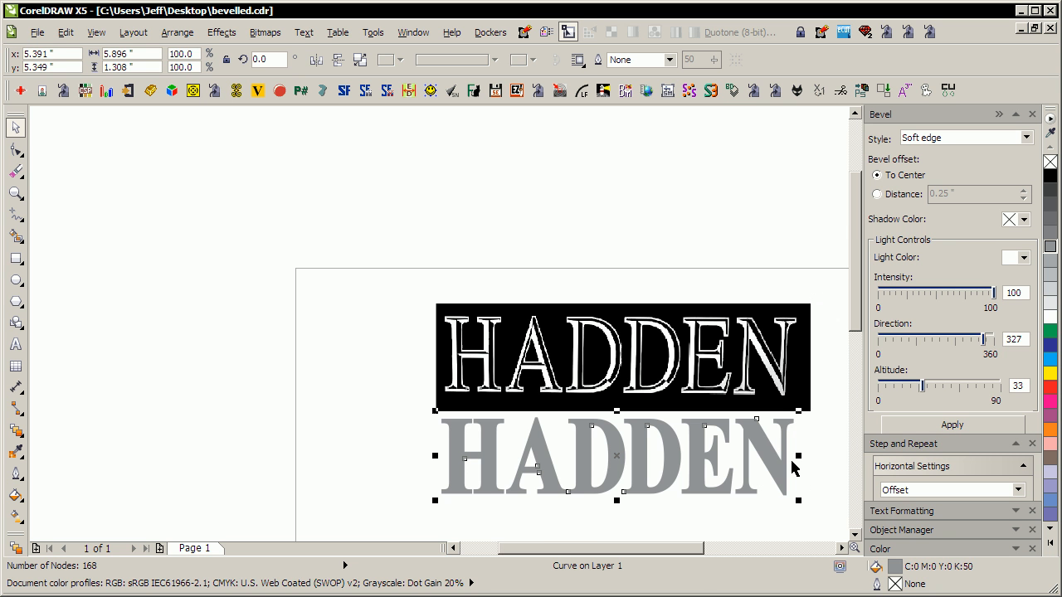
left_click_drag(762, 465, 784, 514)
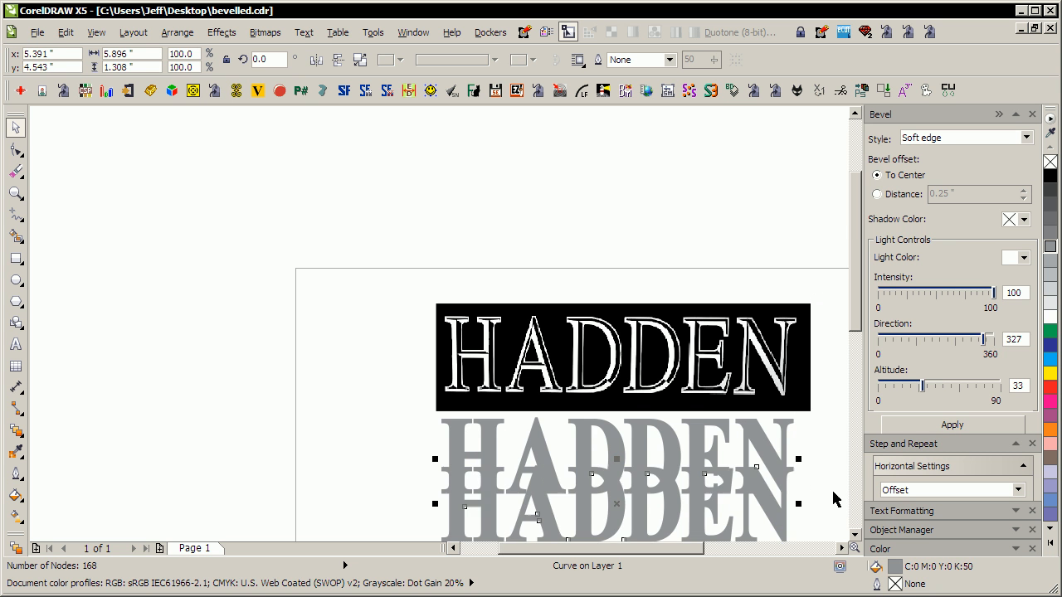
left_click_drag(852, 318, 843, 366)
left_click_drag(780, 382, 772, 427)
scroll(782, 407, "up", 1)
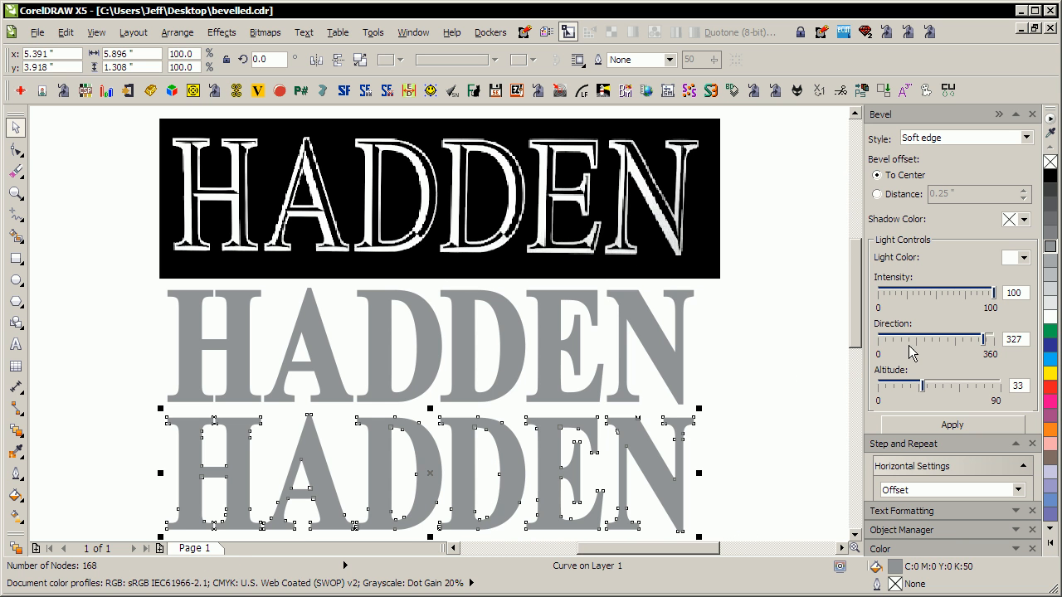
Apply a Soft edge bevel with the To Center offset and a black shadow color to the copied HADDEN lettering
left_click(922, 432)
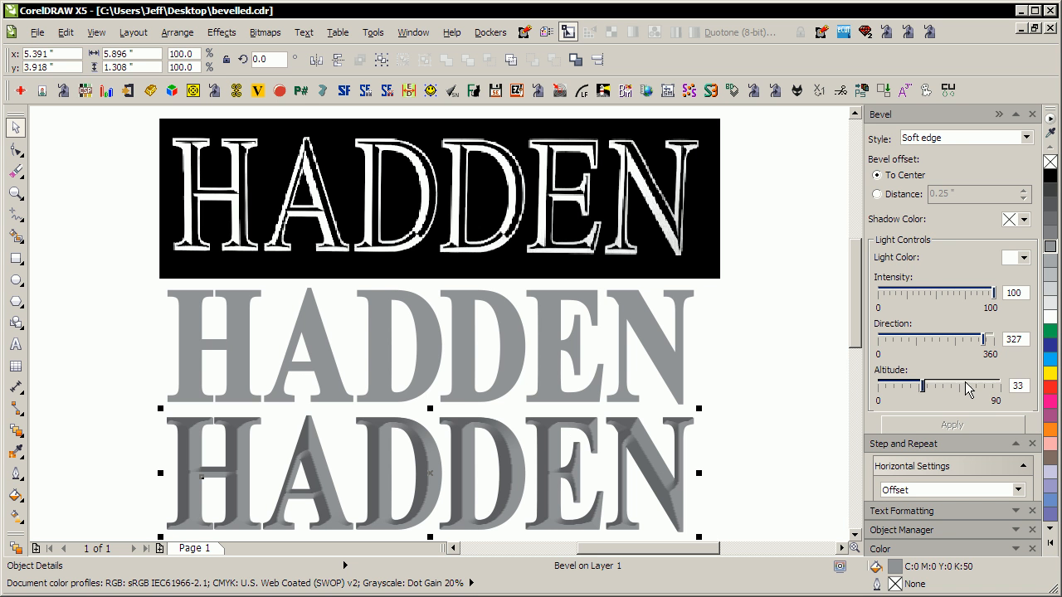
left_click(1024, 219)
left_click(1022, 238)
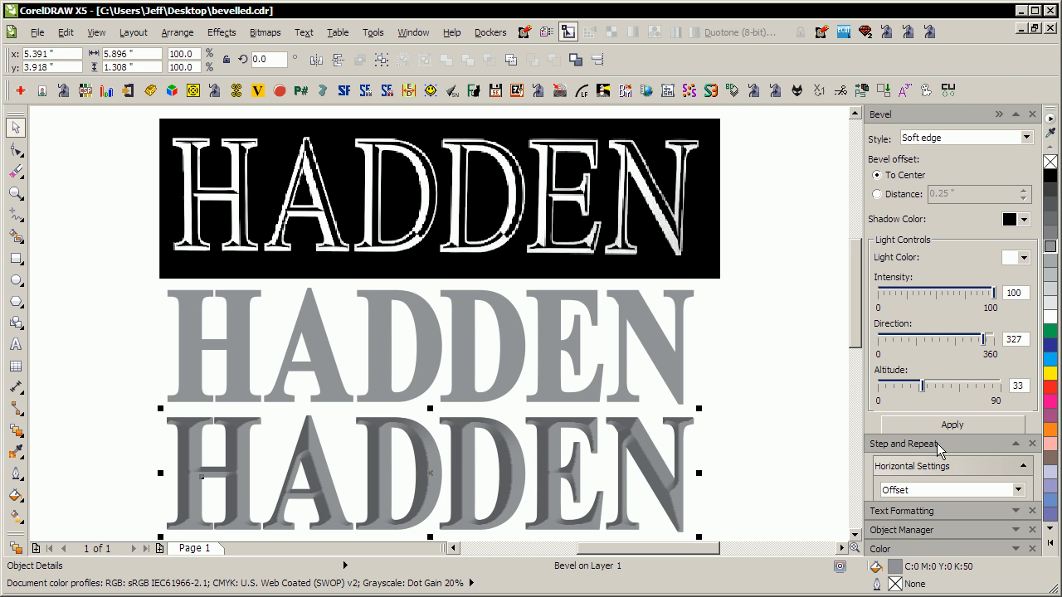
left_click(952, 425)
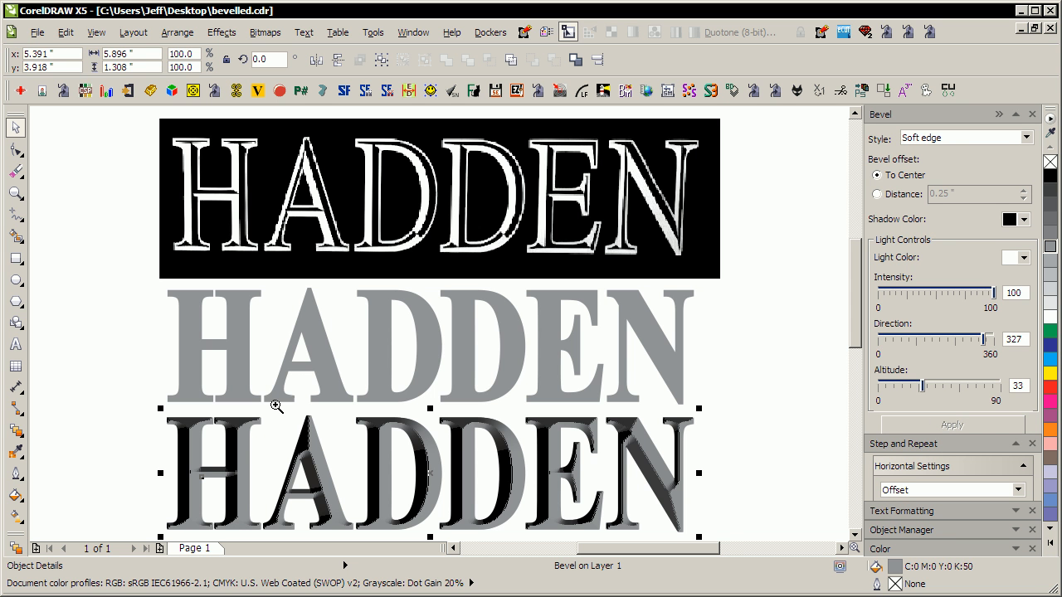
scroll(361, 485, "up", 3)
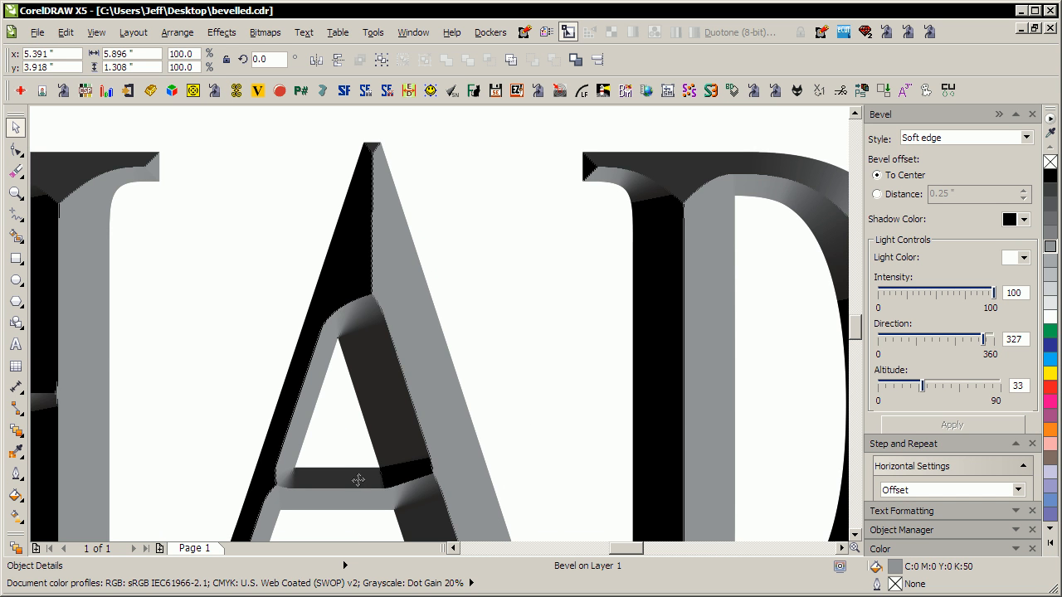
scroll(373, 257, "down", 3)
key("F6")
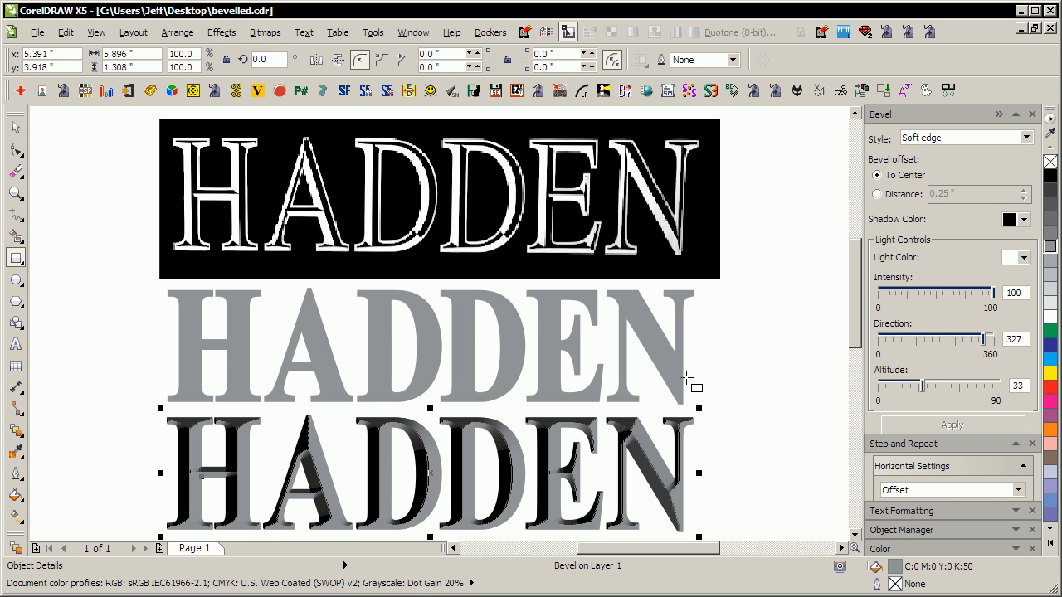
key("space")
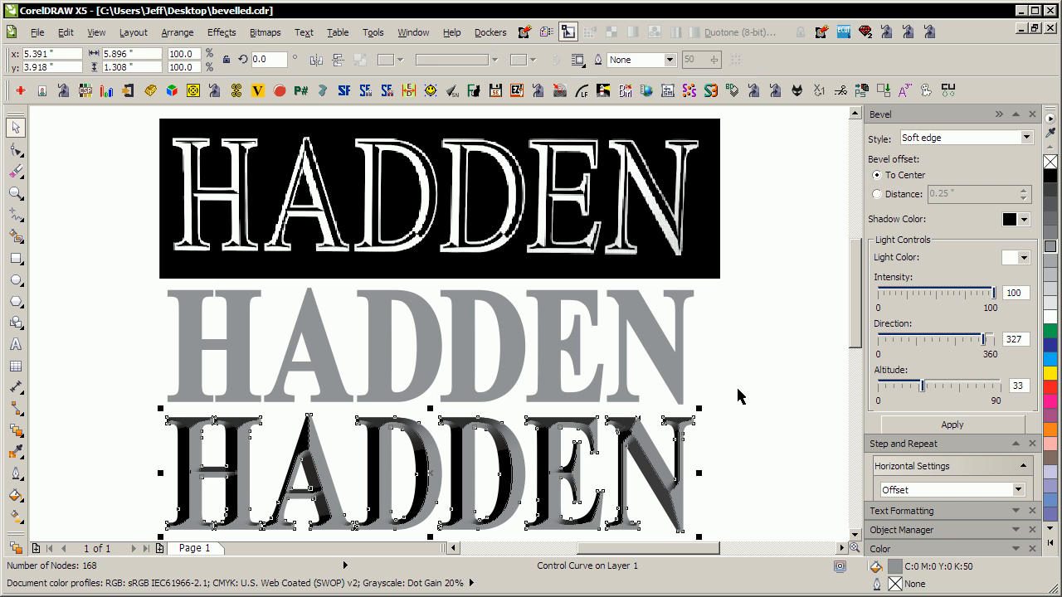
left_click(737, 395)
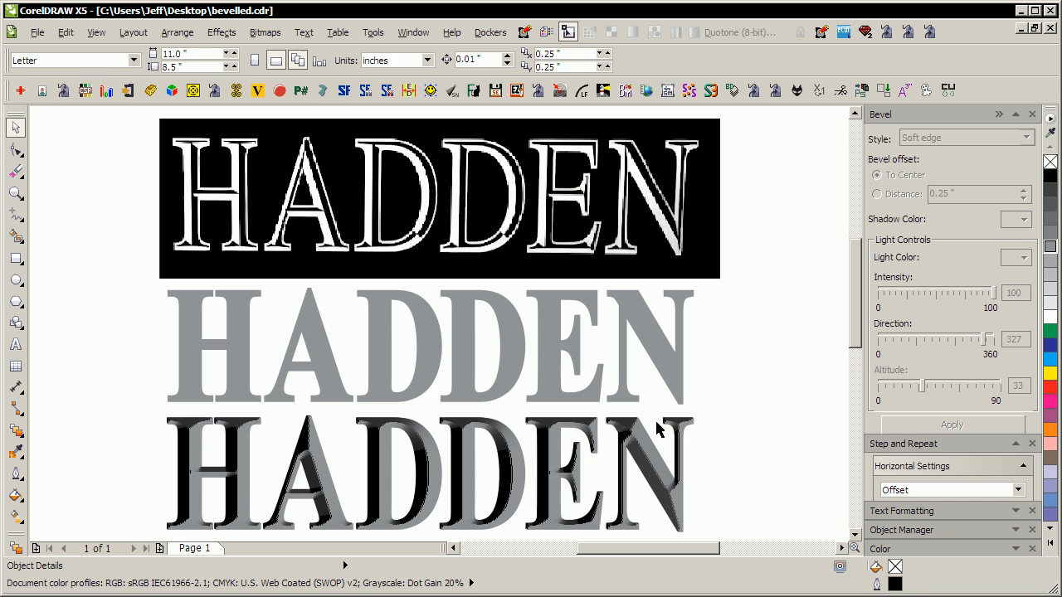
Convert the bevelled HADDEN lettering to a 300 dpi Grayscale (8-bit) bitmap with anti-aliasing and no transparent background
left_click(514, 473)
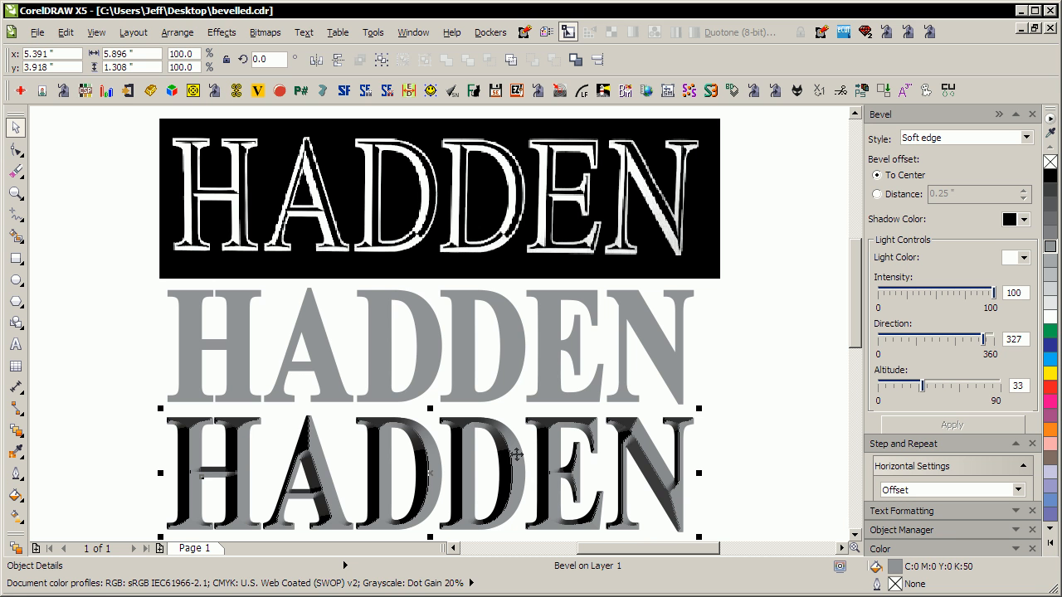
left_click(264, 31)
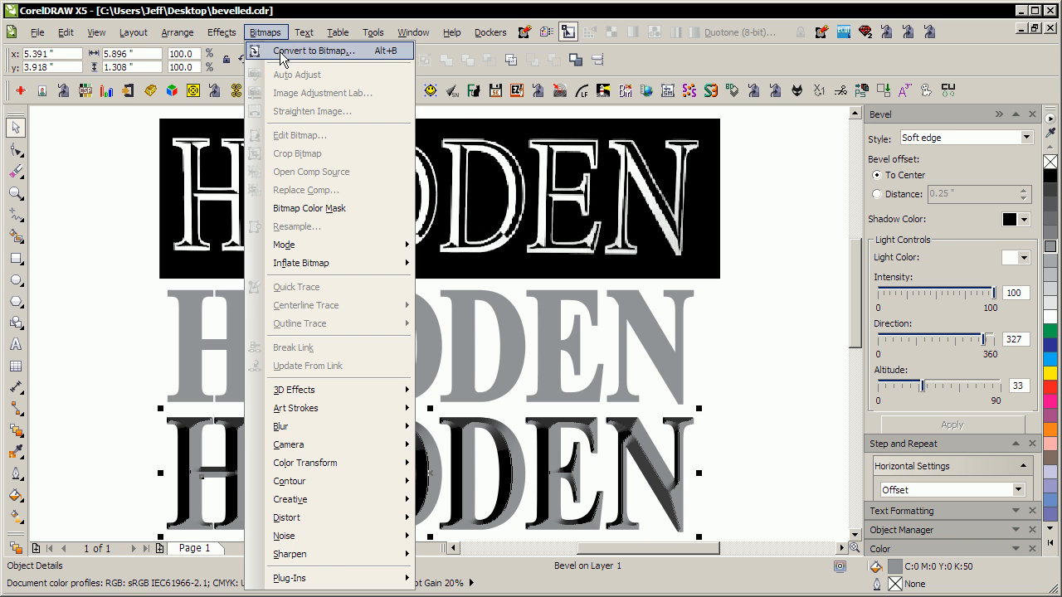
left_click(287, 49)
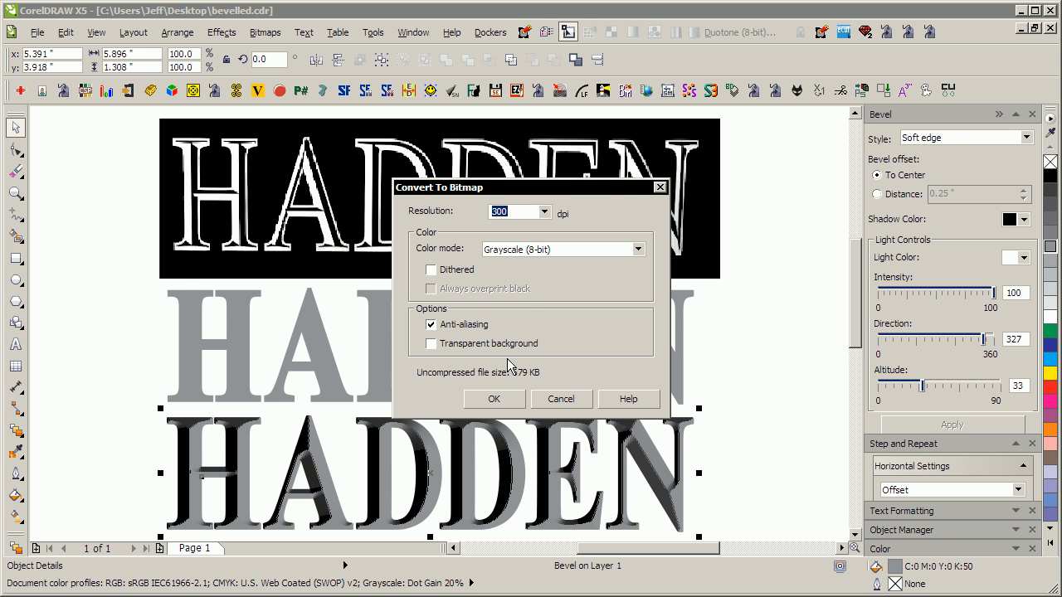
left_click(495, 399)
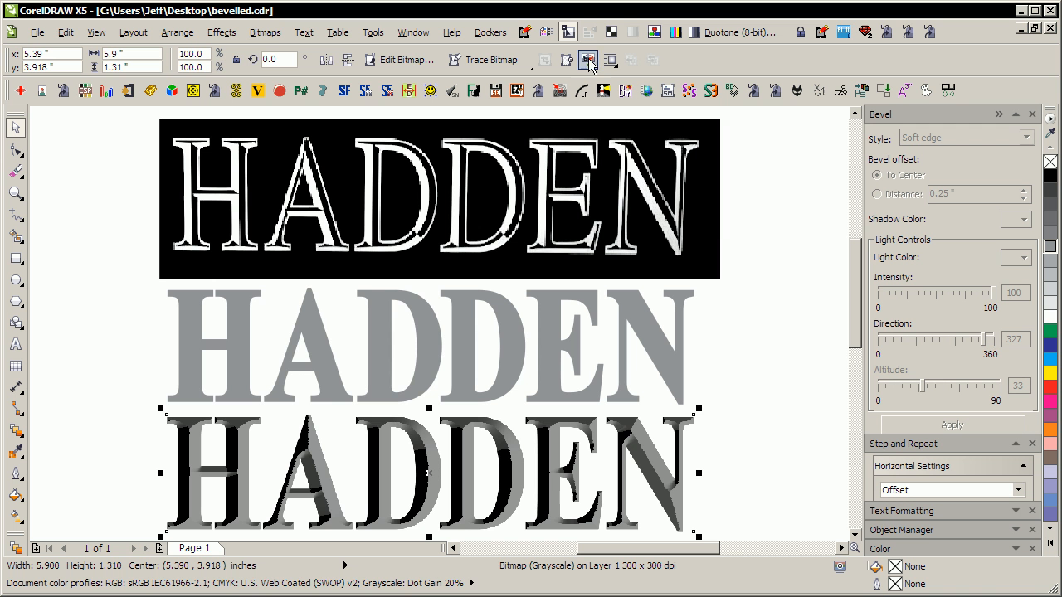
Start a Black and White (1-bit) conversion of the lettering bitmap using the Line Art method
left_click(267, 34)
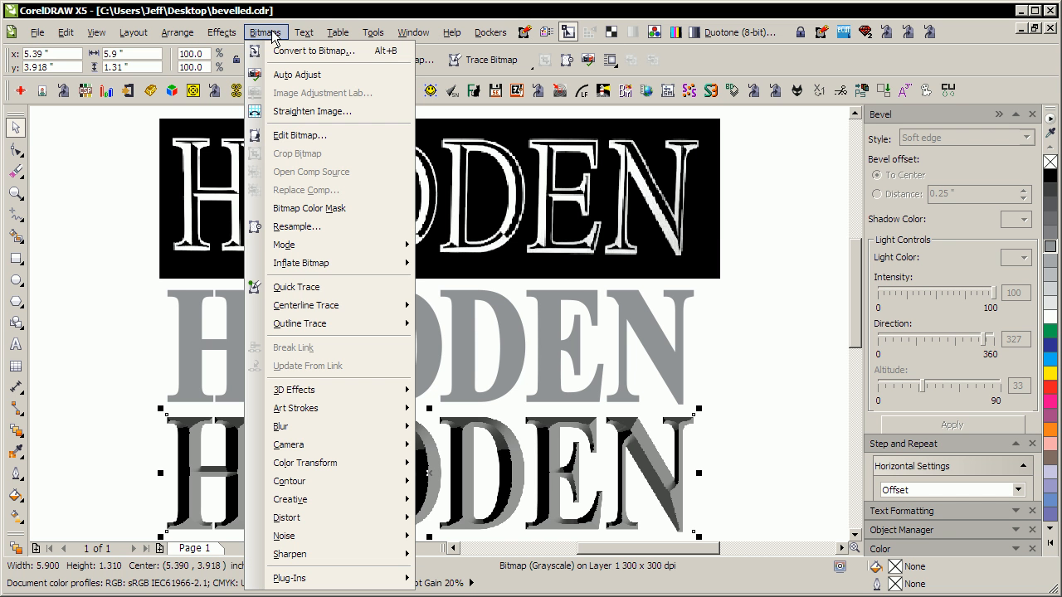
mouse_move(335, 246)
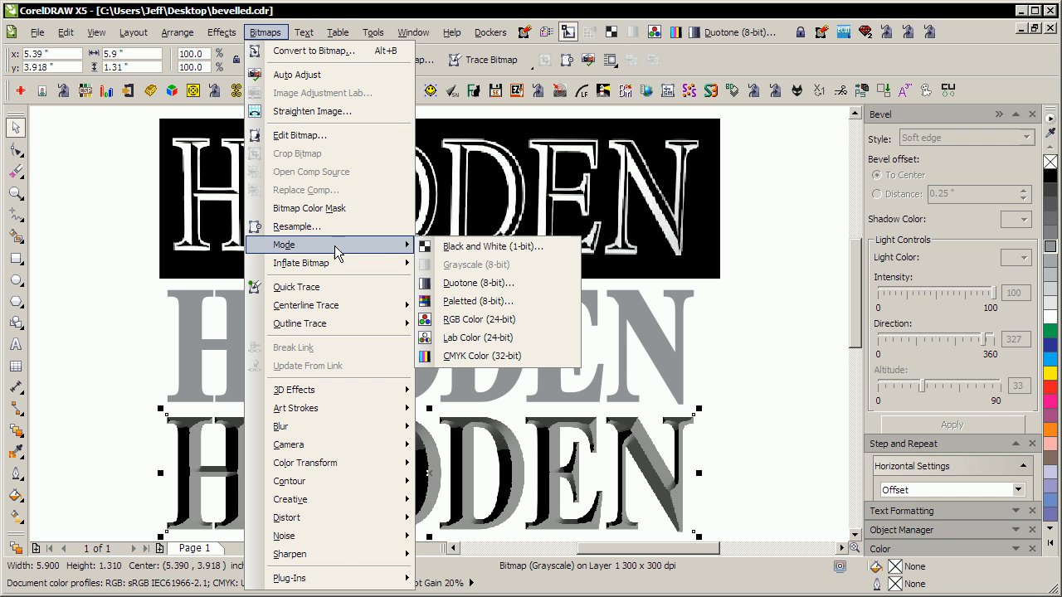
left_click(427, 244)
left_click(550, 341)
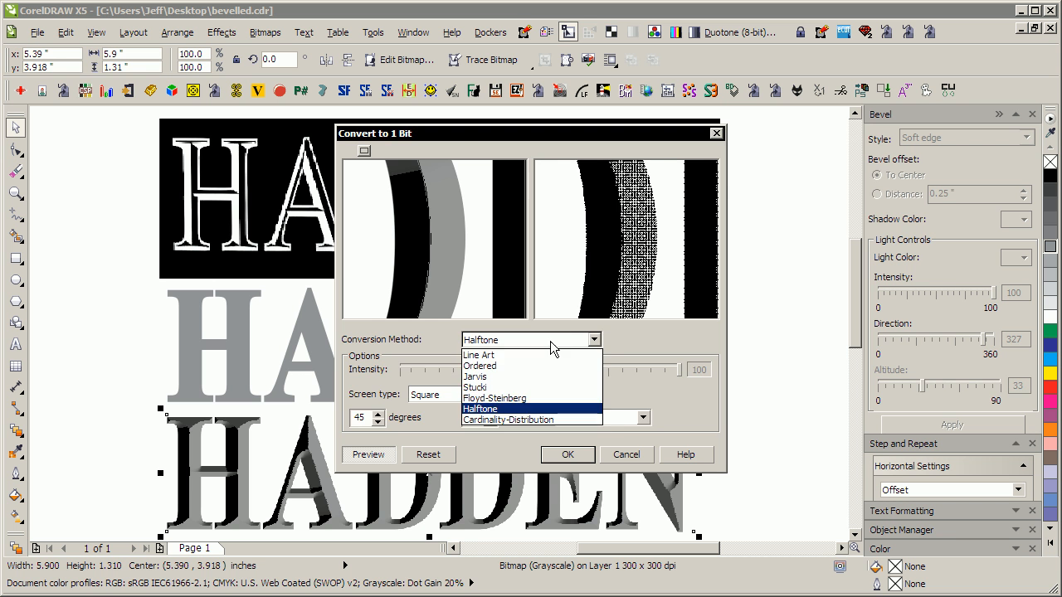
left_click(507, 352)
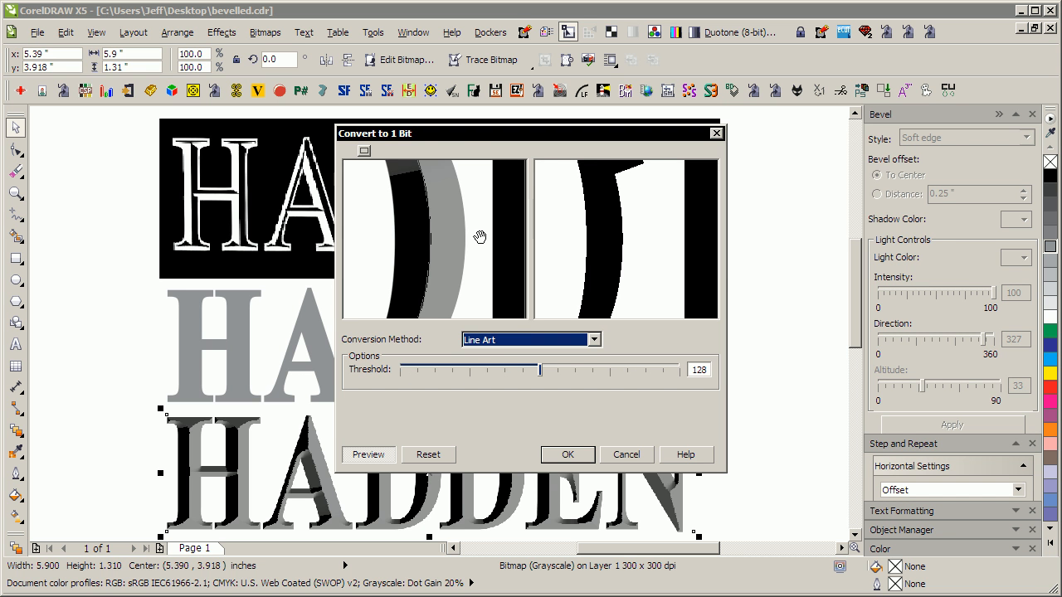
Examine the Line Art conversion preview at different magnifications across the D, E and N letters
left_click_drag(481, 230, 445, 312)
left_click_drag(463, 256, 426, 266)
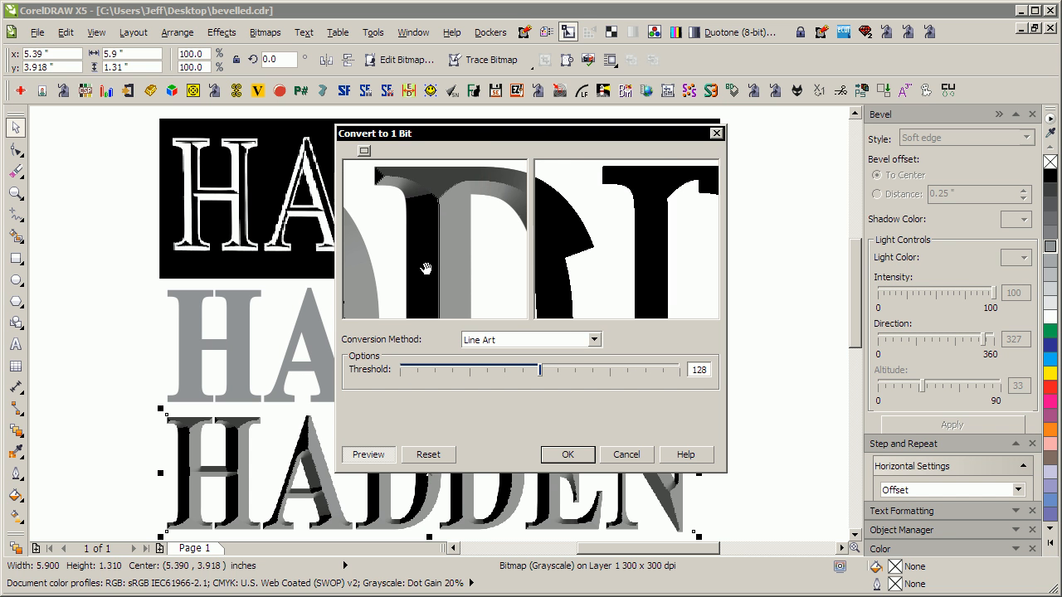
left_click_drag(470, 209, 441, 232)
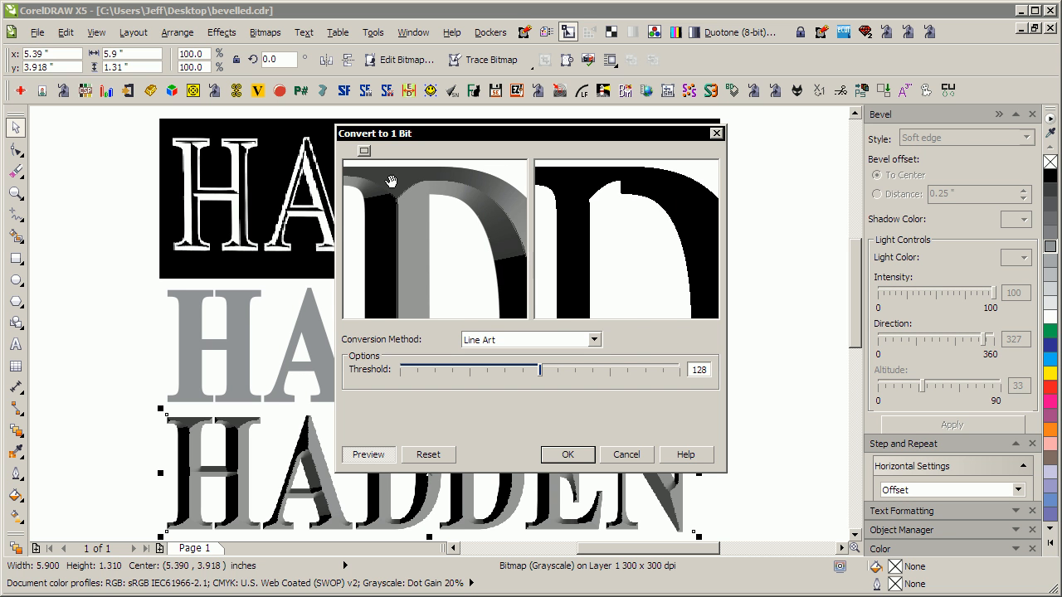
left_click_drag(435, 195, 409, 235)
right_click(443, 247)
left_click(462, 257)
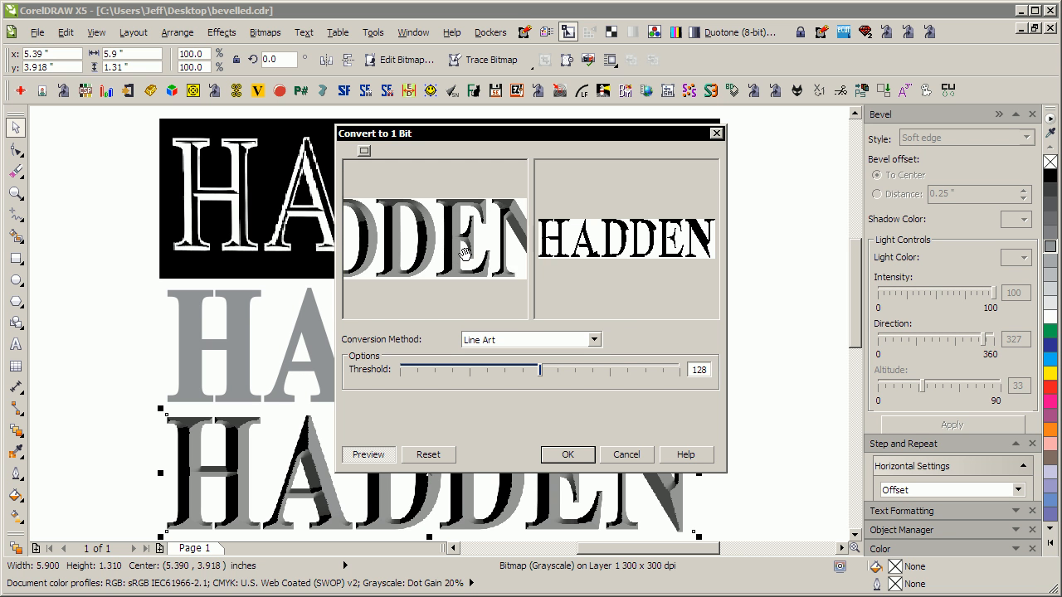
left_click(464, 261)
right_click(468, 260)
left_click(471, 260)
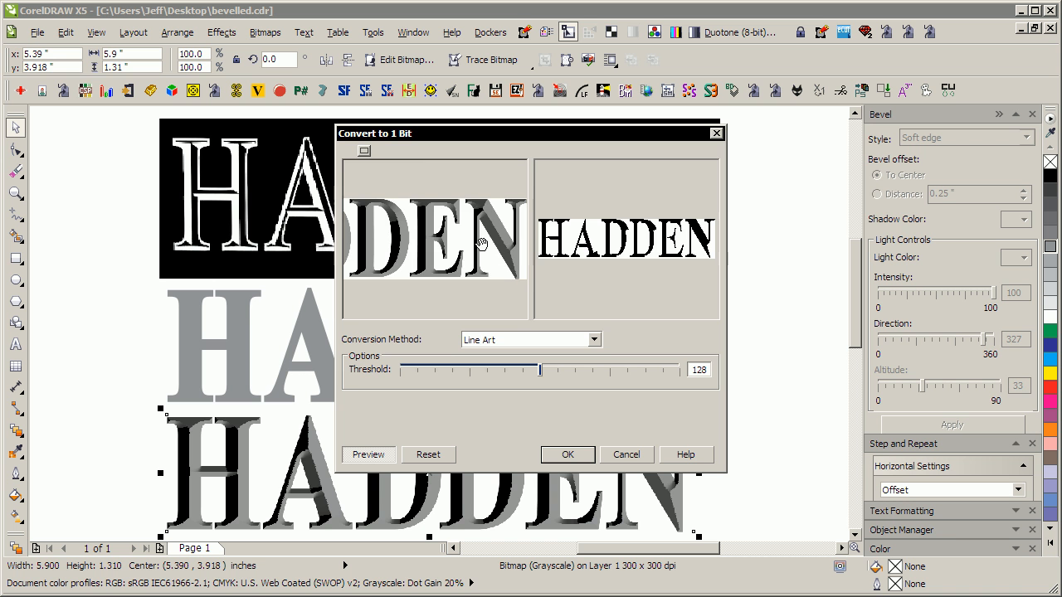
right_click(489, 253)
left_click(489, 253)
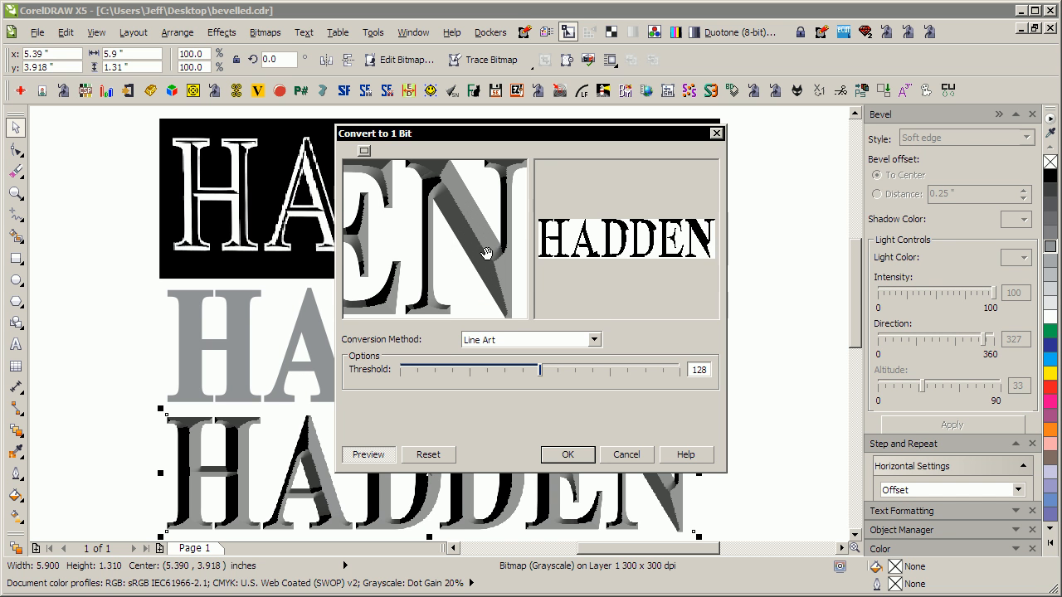
Set the Line Art threshold to 117 and complete the conversion of the bitmap to black and white
left_click_drag(540, 369, 479, 370)
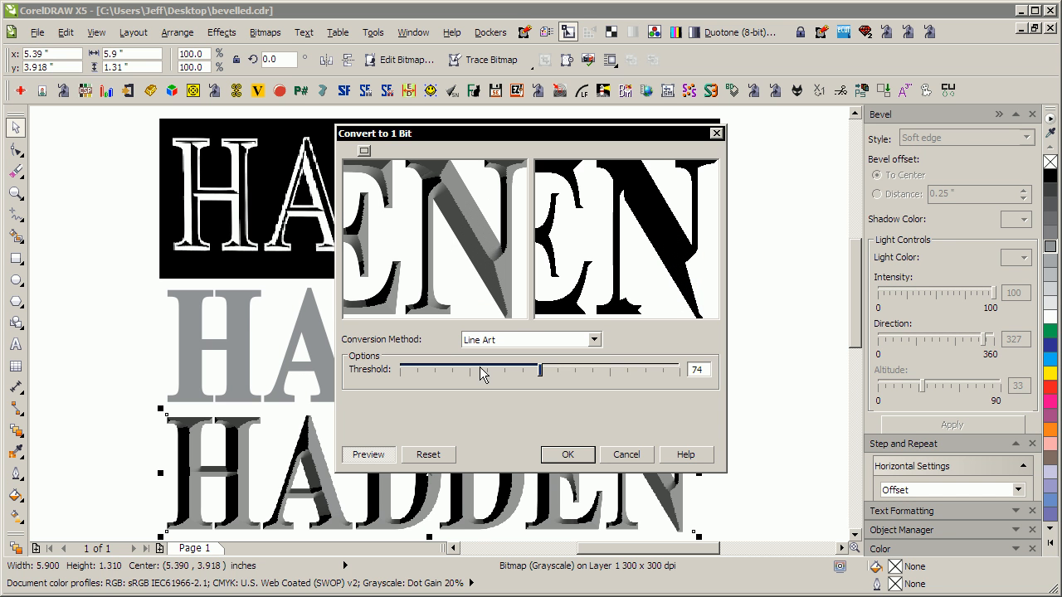
left_click(538, 369)
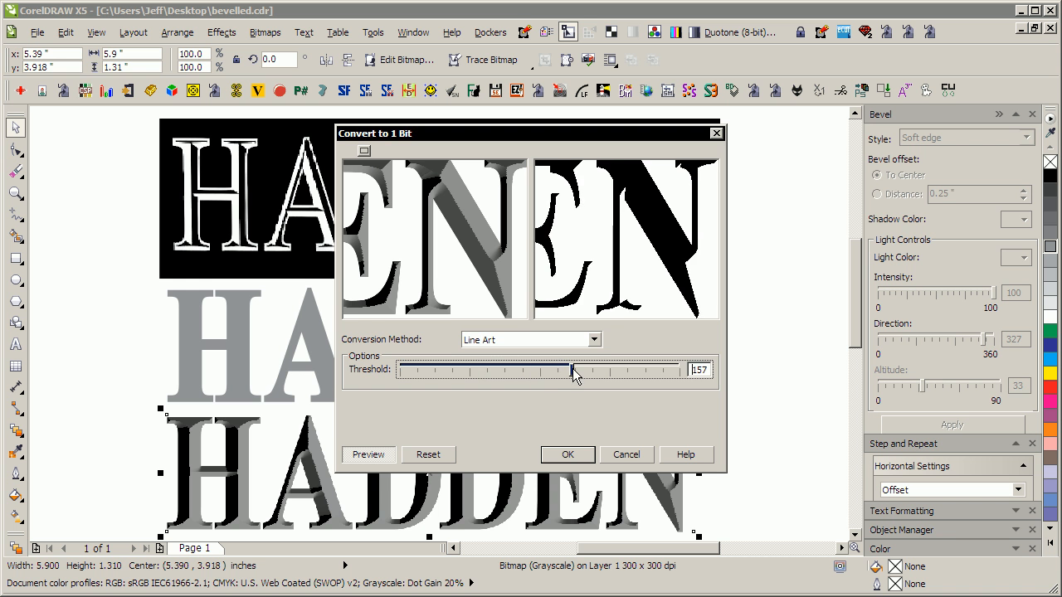
left_click_drag(575, 374, 528, 372)
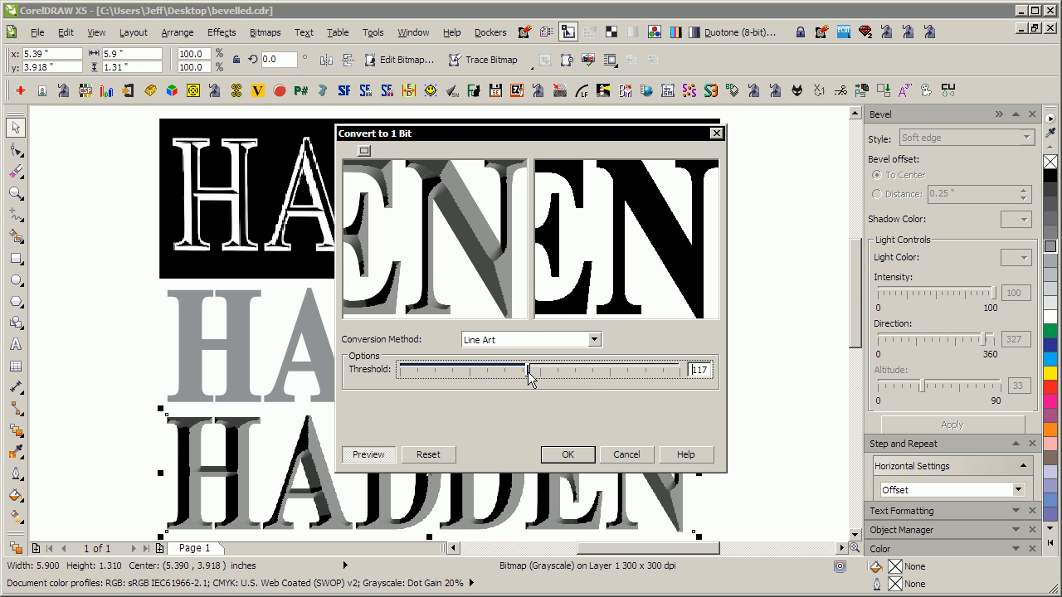
left_click_drag(486, 241, 594, 249)
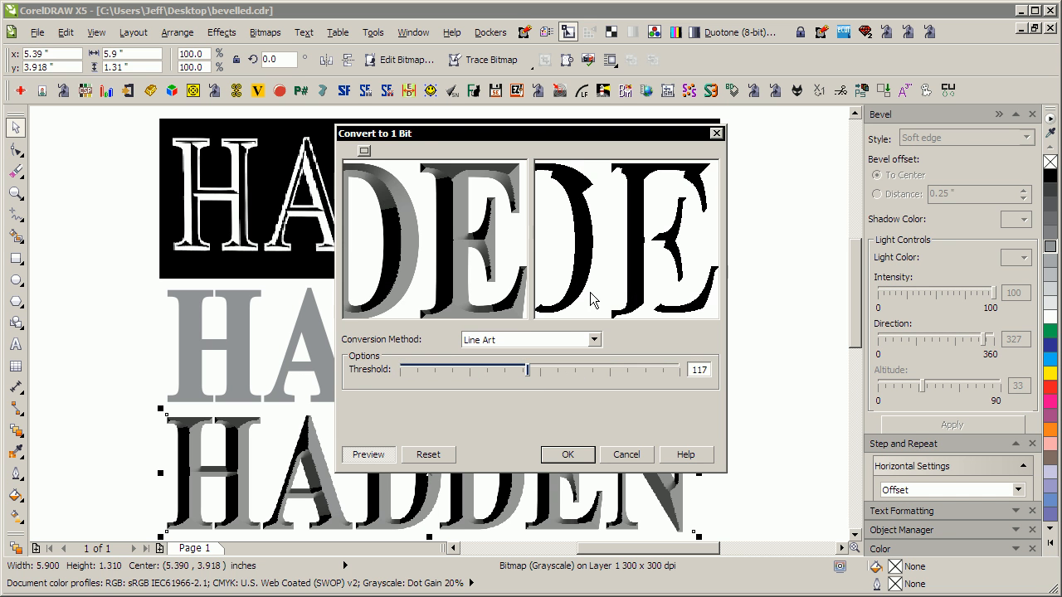
left_click(567, 455)
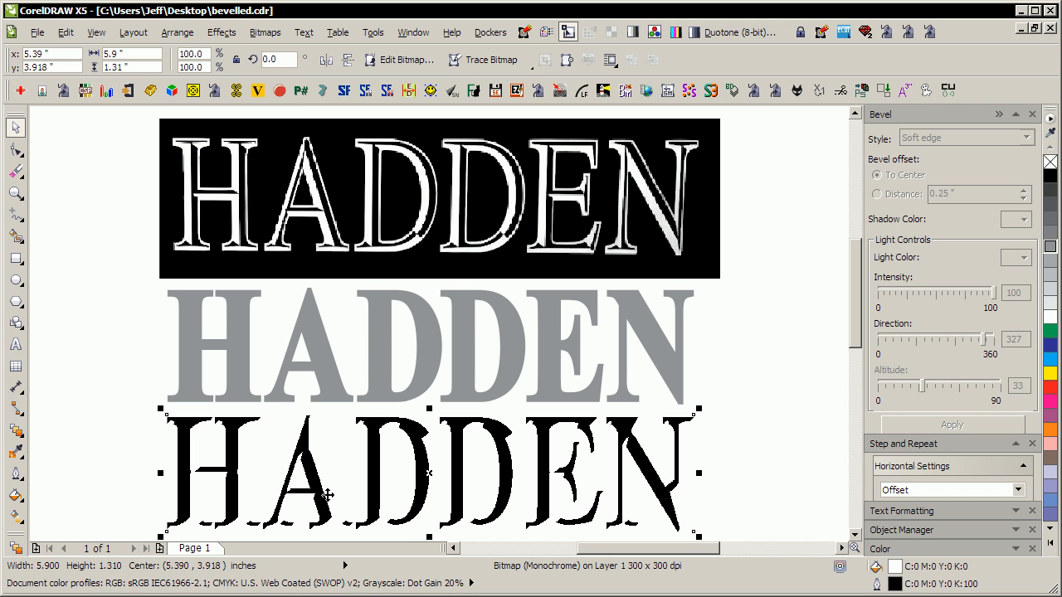
Vectorize the black-and-white HADDEN bitmap with Quick Trace and deselect the traced group
left_click(491, 60)
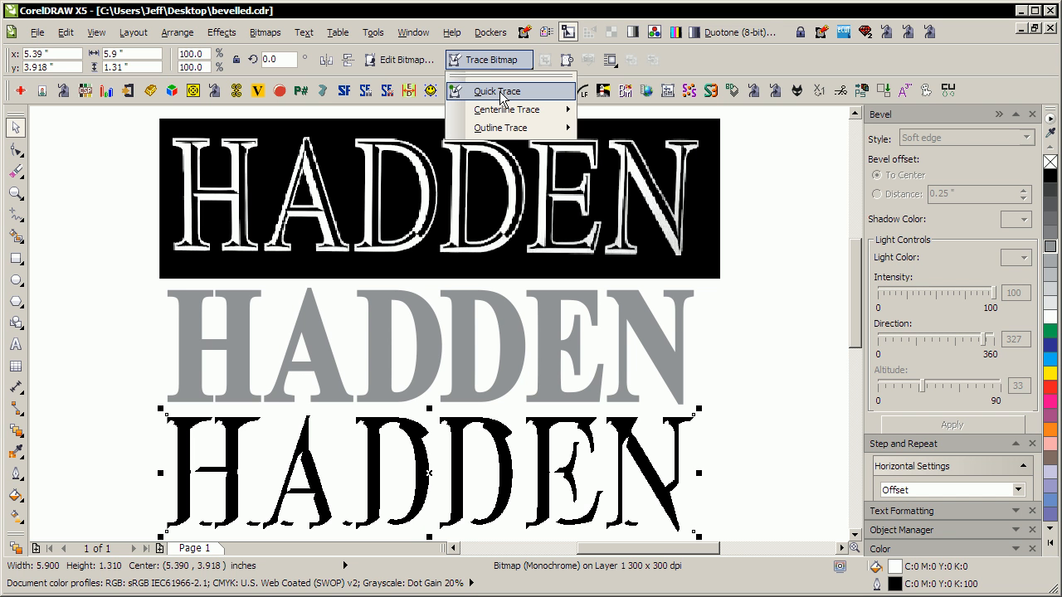
left_click(501, 92)
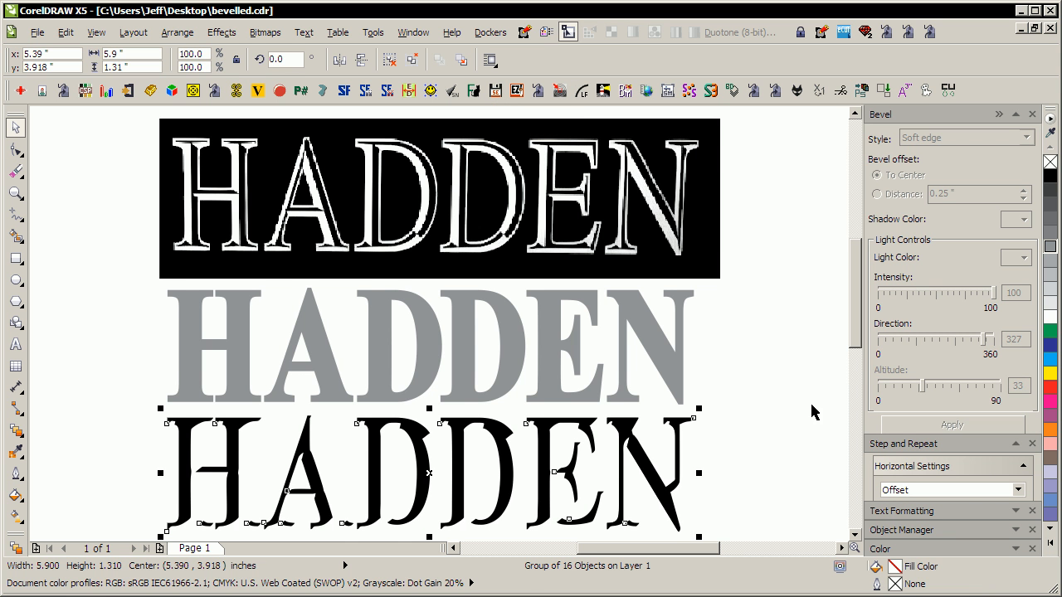
left_click_drag(859, 339, 854, 366)
left_click(774, 398)
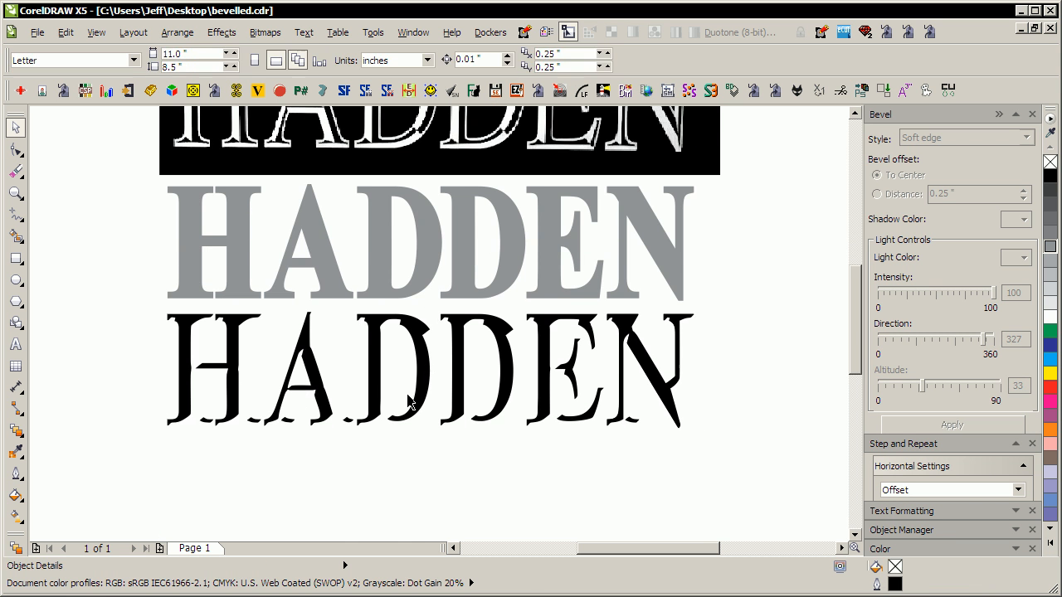
Move the leftover black-and-white bitmap away from the traced HADDEN lettering and delete it
left_click(369, 373)
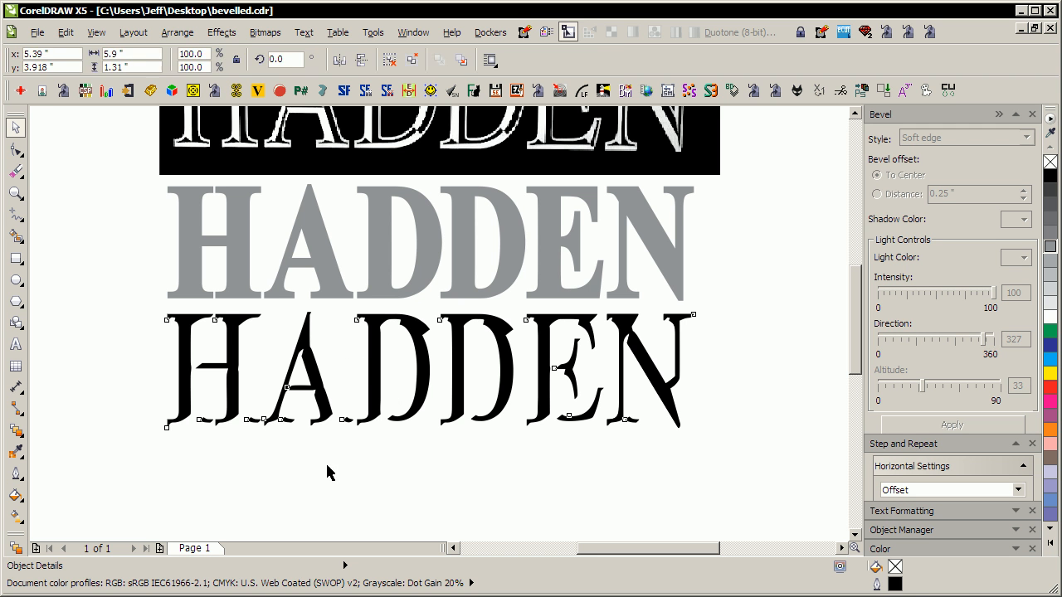
left_click(348, 369)
left_click_drag(429, 371, 433, 462)
key("Delete")
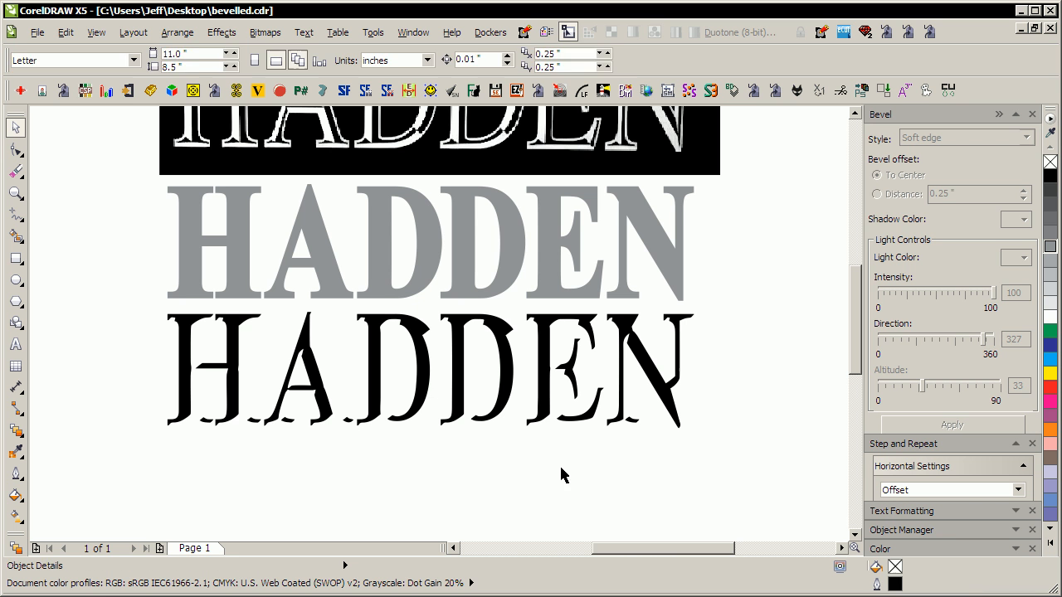
Ungroup the traced lettering and combine the A's white inner shape with its black letter body
left_click(543, 423)
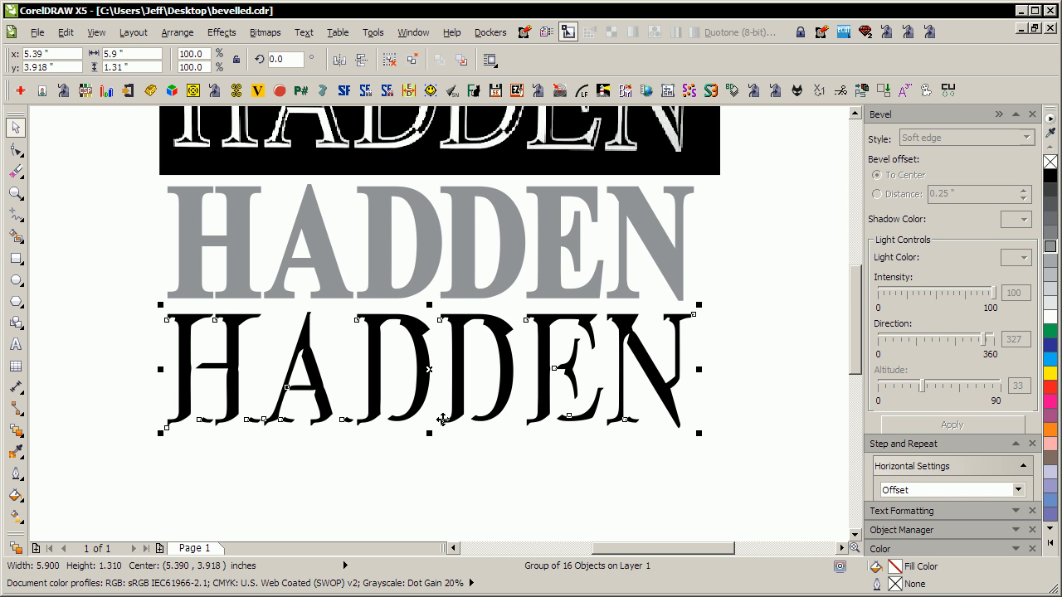
key("ctrl+u")
left_click(591, 342)
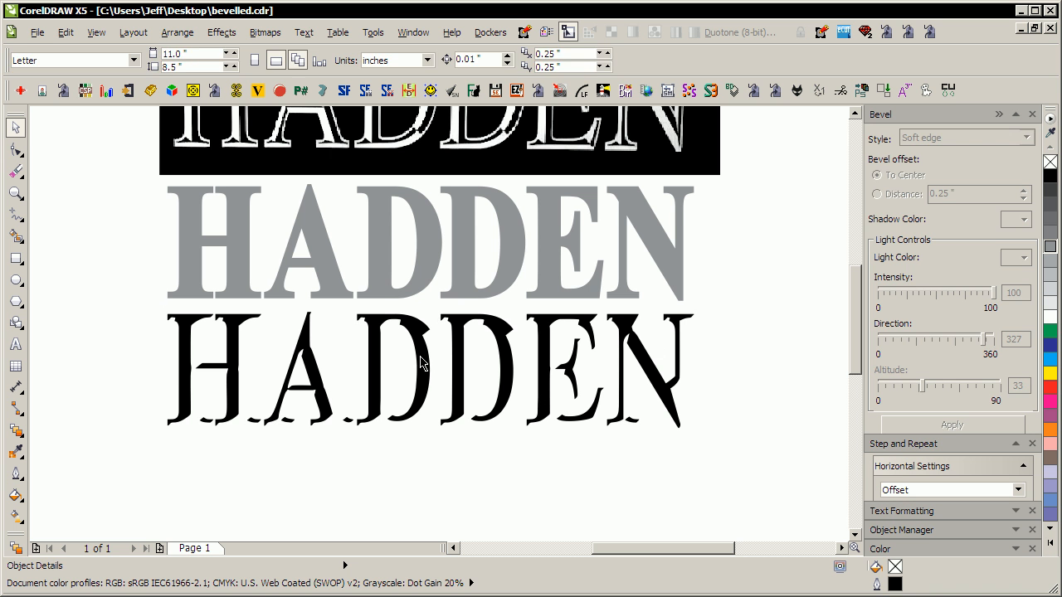
left_click(303, 387)
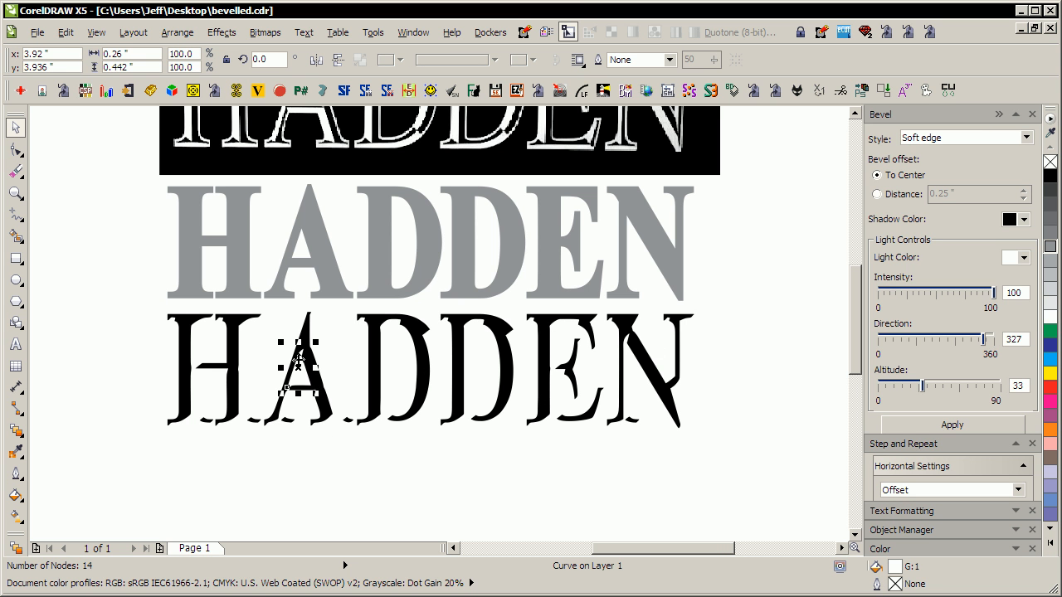
left_click(306, 332, "shift")
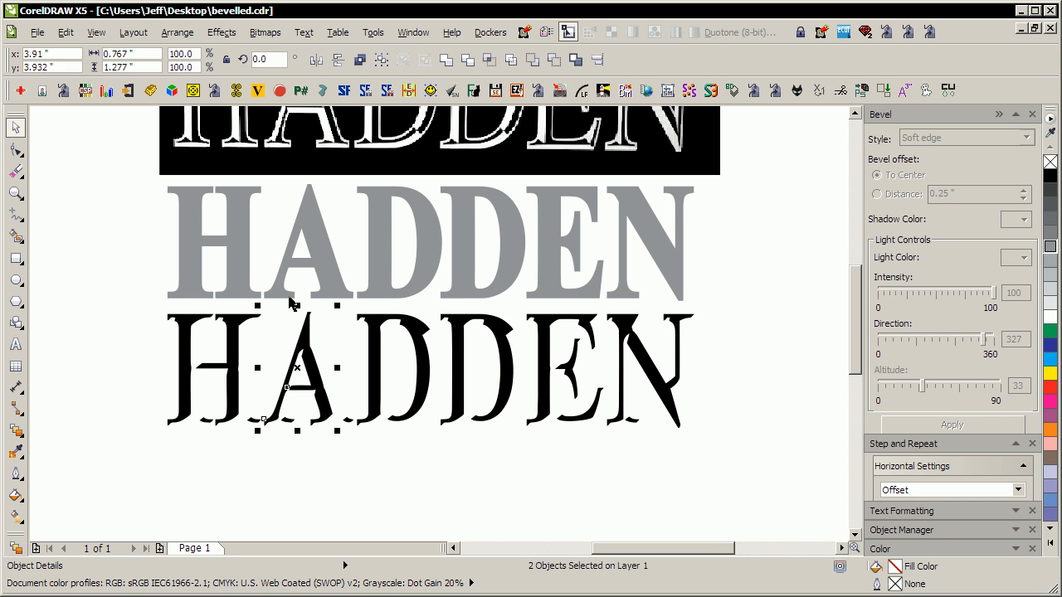
key("ctrl+l")
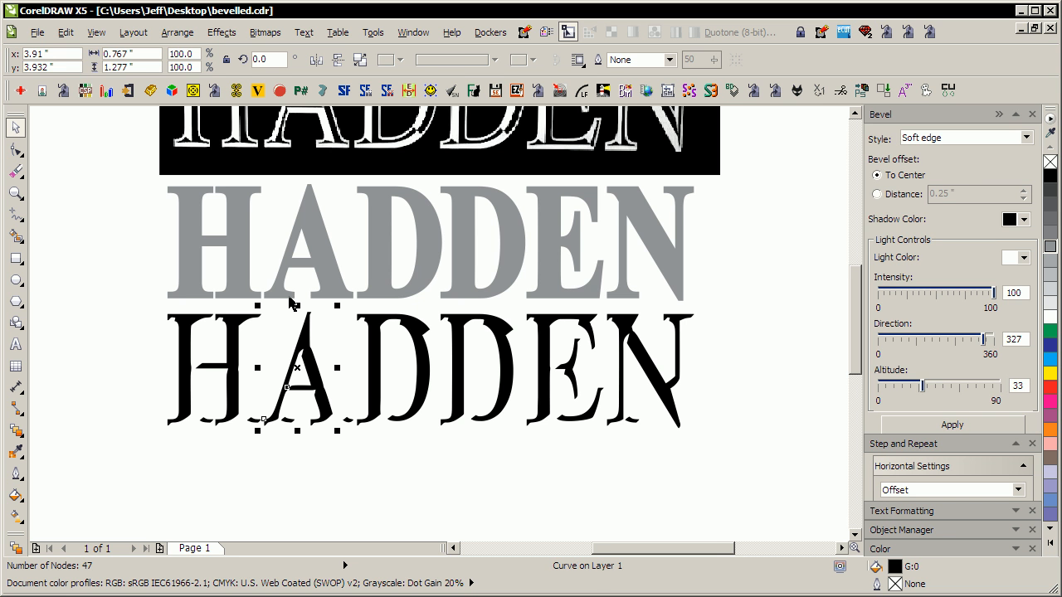
Draw a rectangle about 7.46 by 2.17 inches around the traced lettering, fill it red and send it to the back
left_click(16, 258)
mouse_move(116, 487)
left_mouse_down()
mouse_move(813, 339)
mouse_move(782, 294)
left_mouse_up()
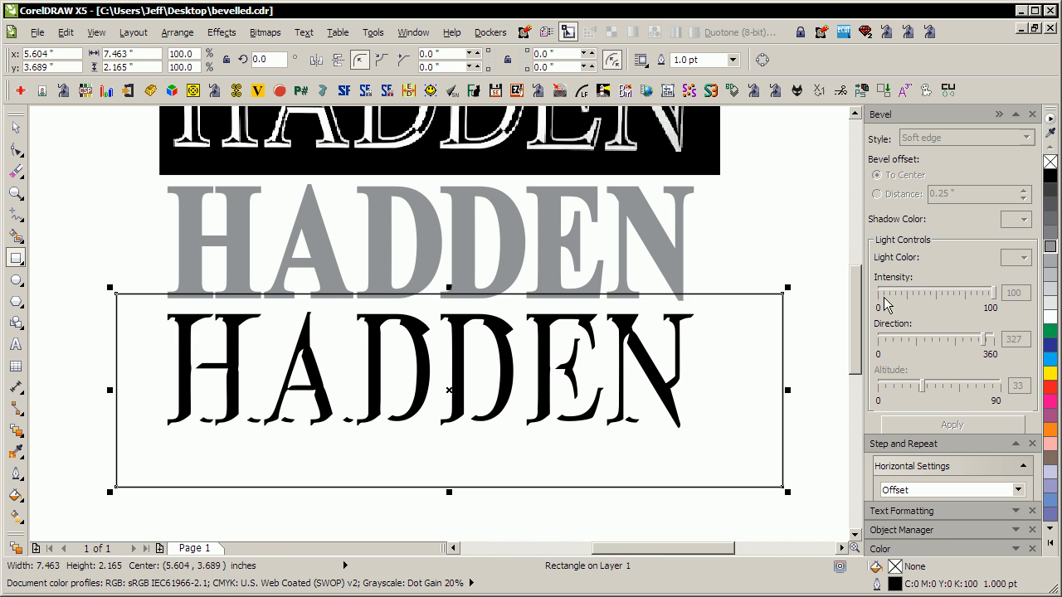
left_click(1050, 386)
key("shift+Page_Down")
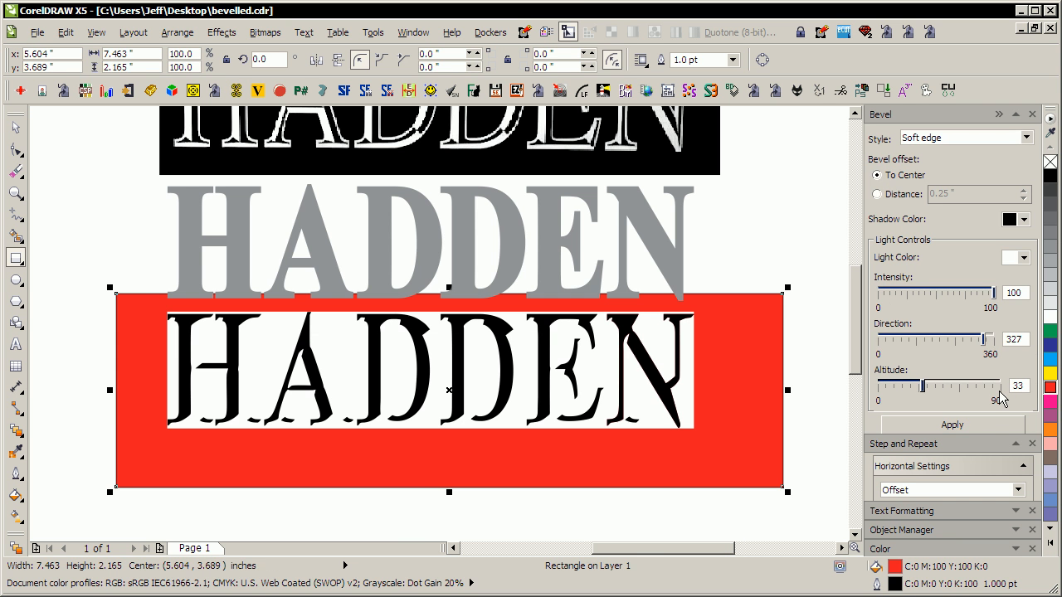
key("space")
left_click(414, 533)
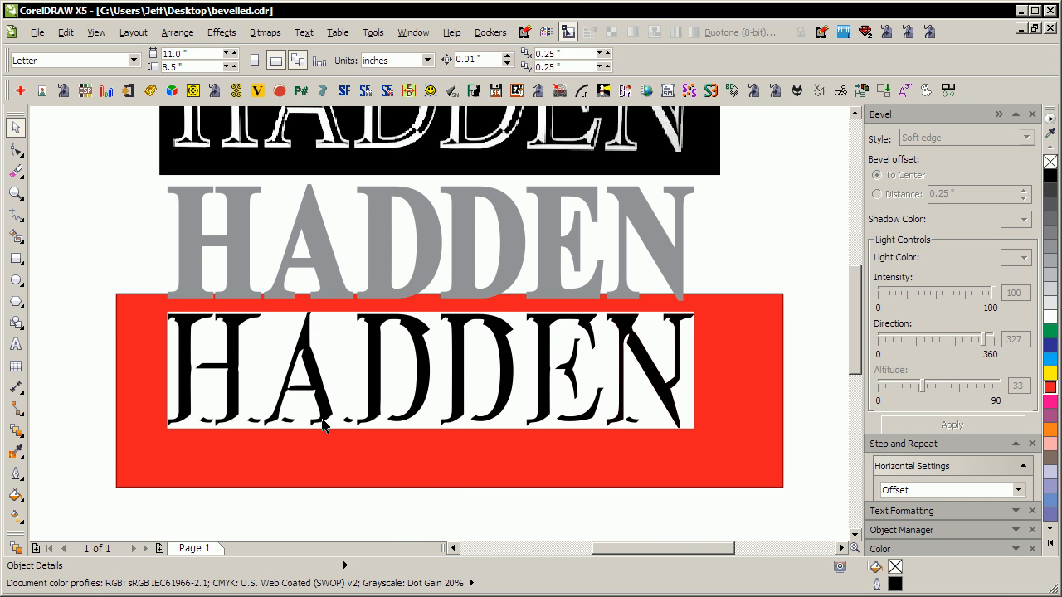
Move the white background shape out from behind the traced black lettering and delete it
left_click_drag(336, 431, 367, 521)
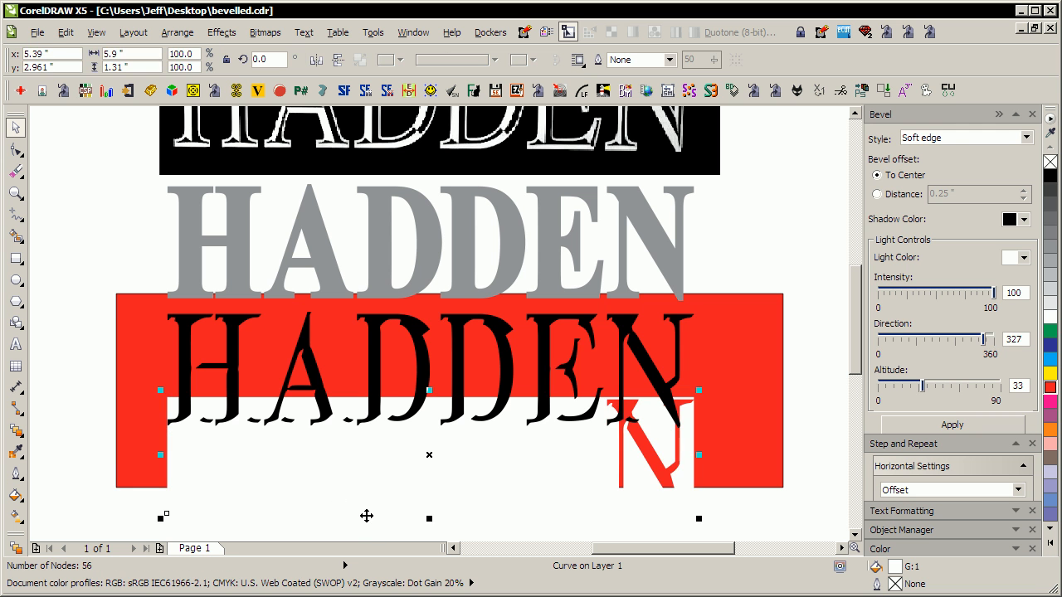
left_click_drag(372, 473, 254, 495)
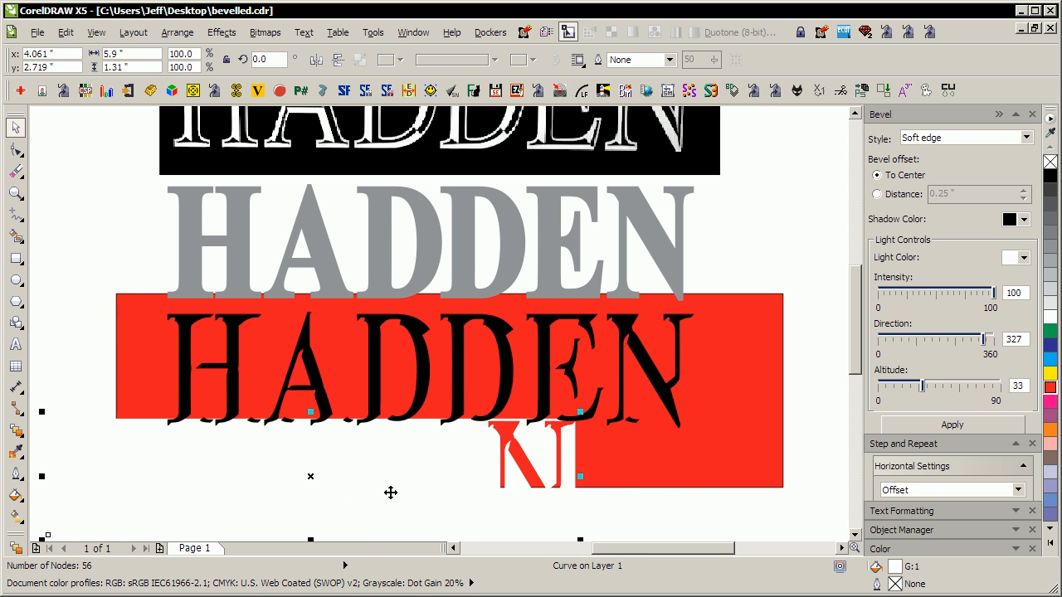
key("Delete")
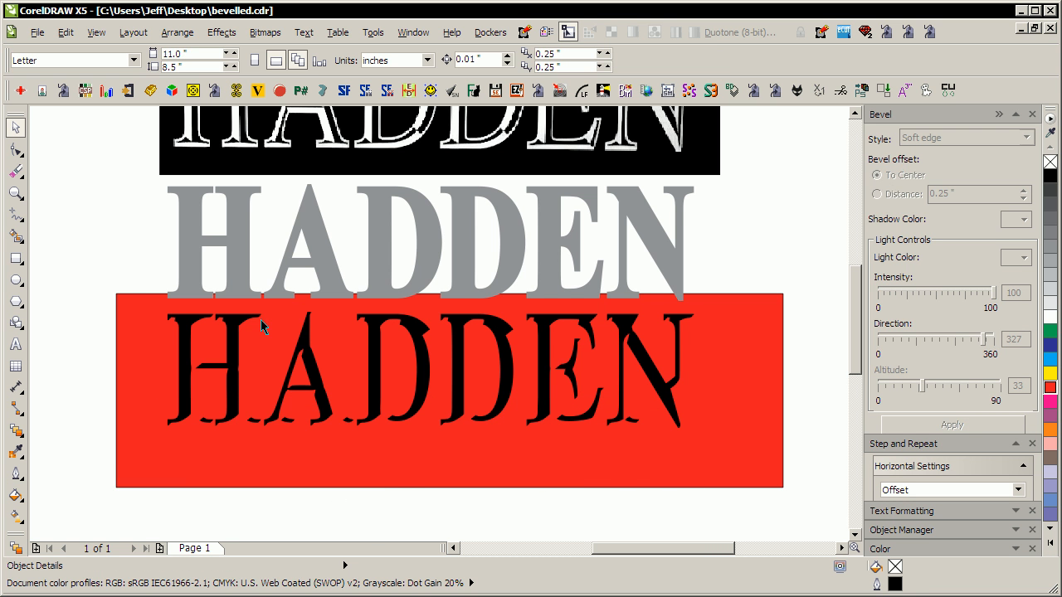
Try to centre the grey lettering on one traced piece of the H, and move it back above the red rectangle
left_click(235, 264)
left_click(233, 334, "shift")
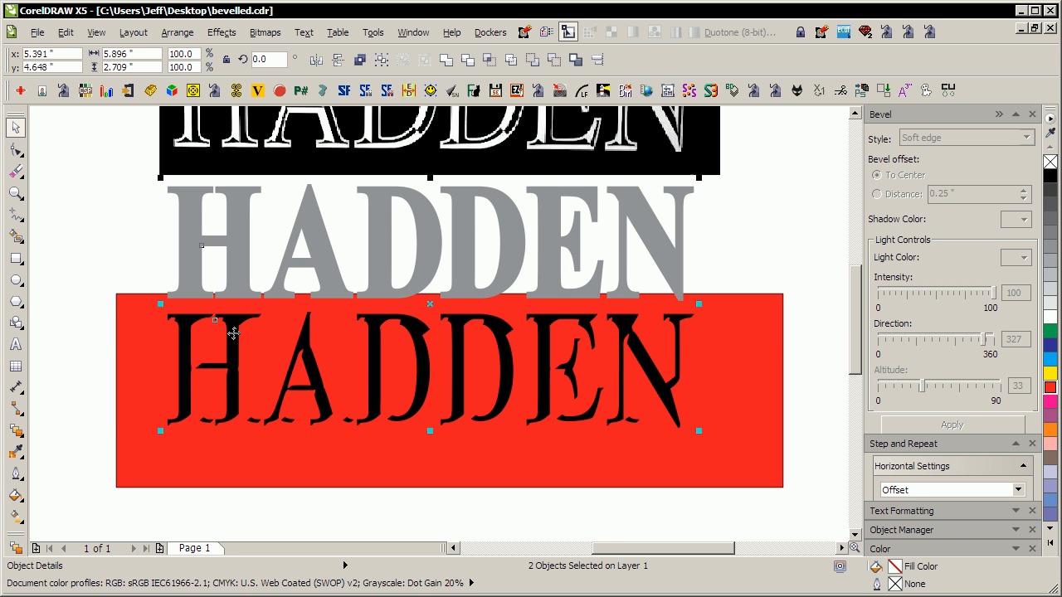
key("c")
key("e")
left_click(568, 515)
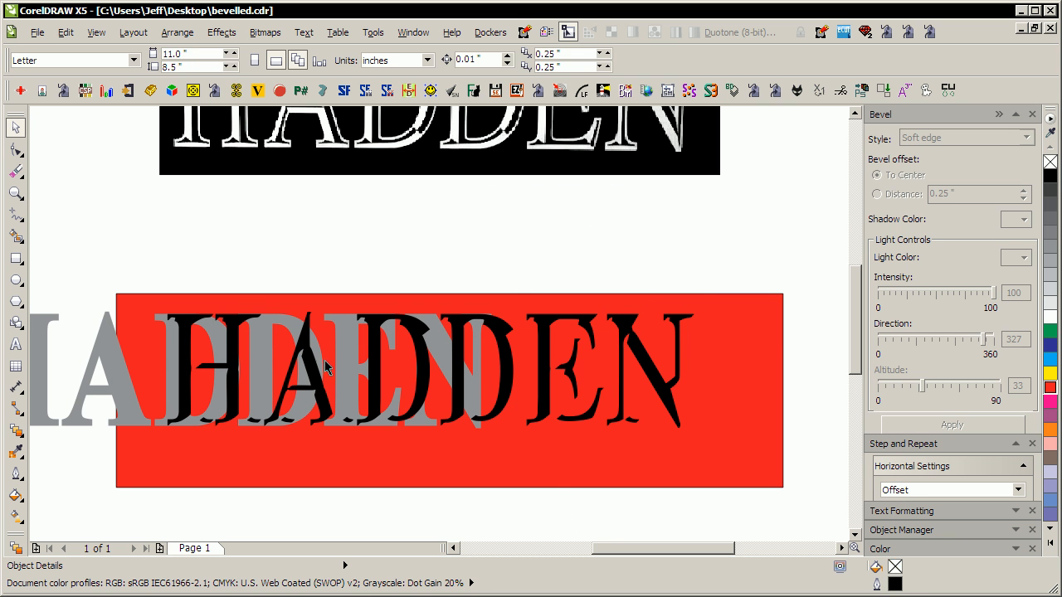
left_click_drag(340, 344, 528, 191)
Select all the traced black letter pieces on the red rectangle and weld them into one curve
left_click(378, 348)
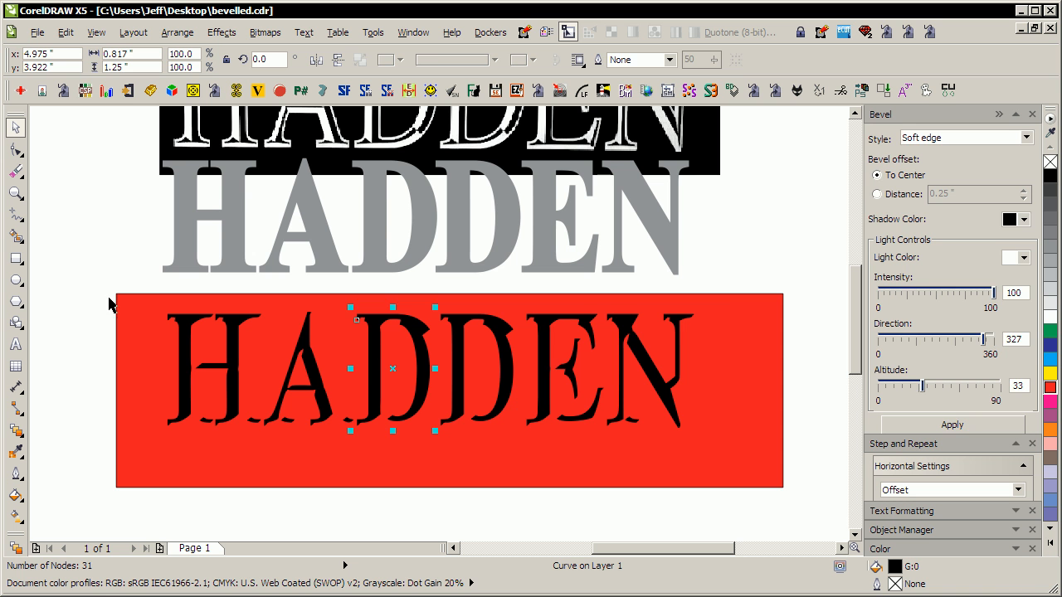
left_click_drag(62, 266, 735, 467)
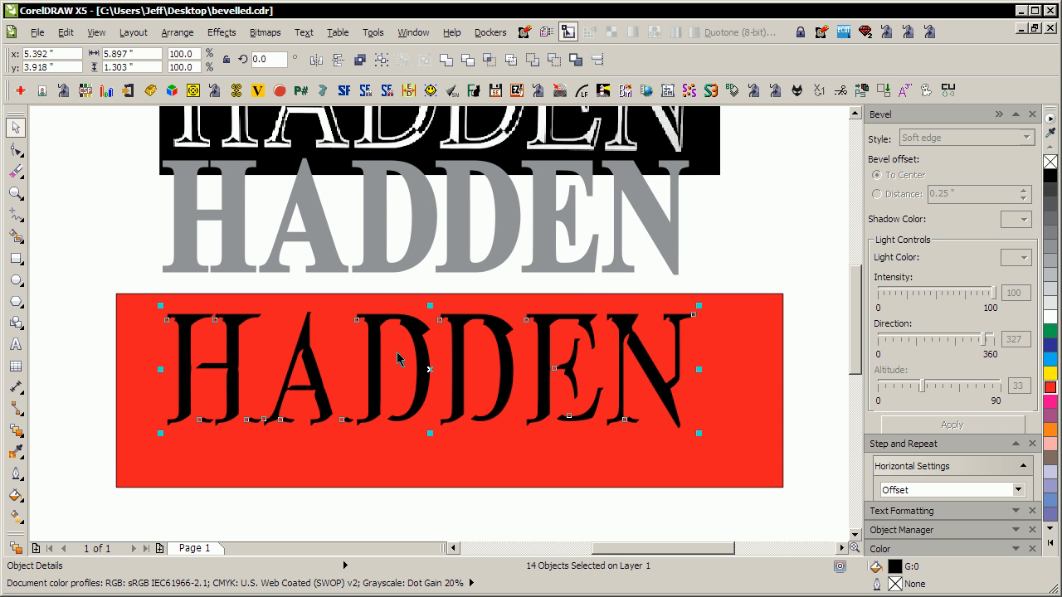
left_click(447, 60)
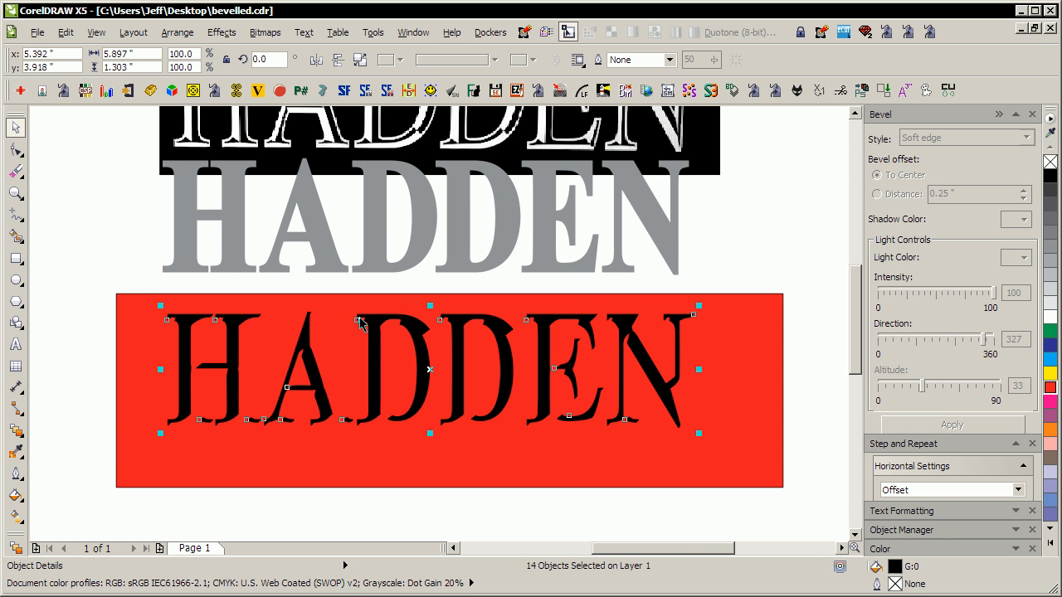
Centre the grey lettering horizontally and vertically on the welded black lettering, and delete the red rectangle
left_click(366, 228)
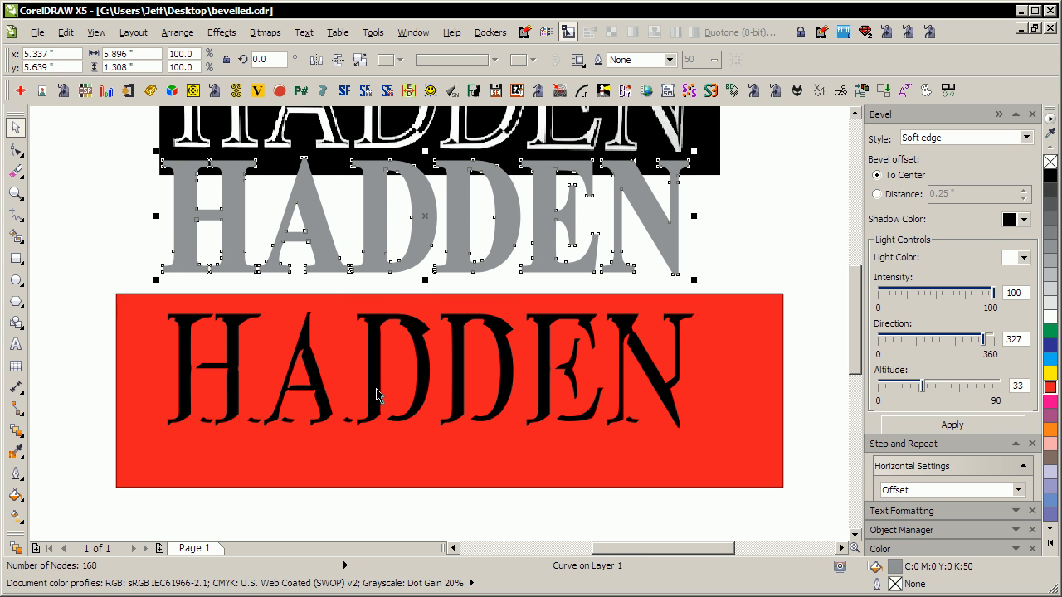
left_click(376, 395, "shift")
key("c")
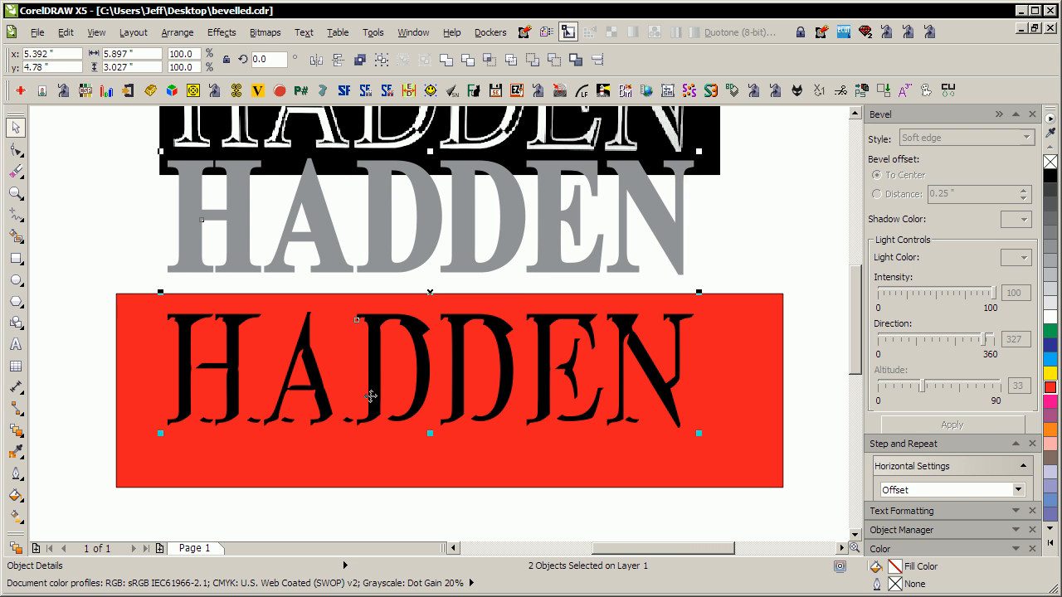
key("e")
left_click(394, 507)
left_click(409, 483)
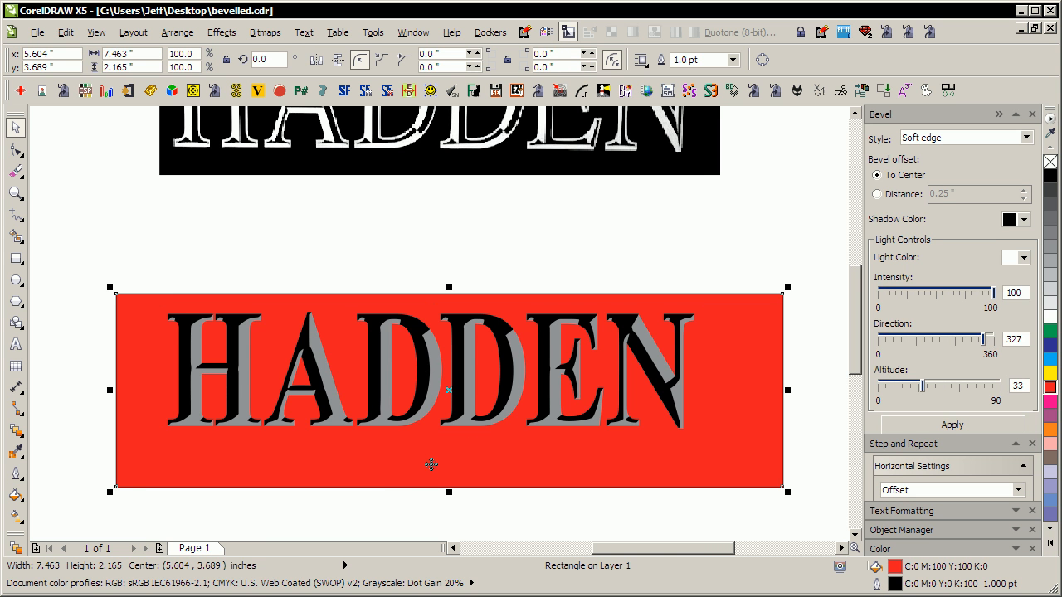
key("Delete")
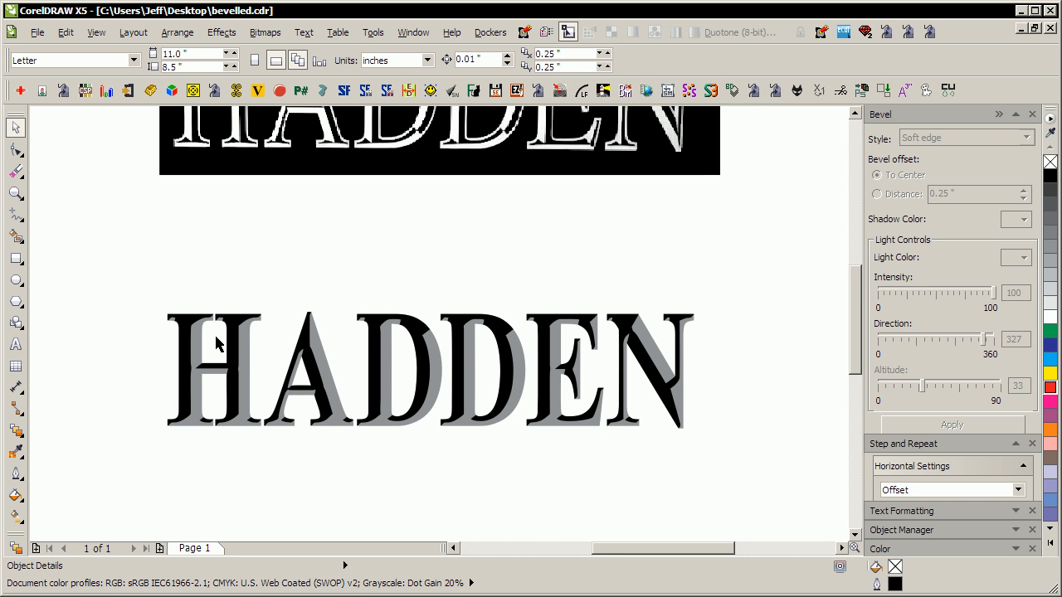
Give the grey lettering behind the black pieces a 2 pt outline and change its fill to white
key("z")
left_click_drag(138, 293, 815, 476)
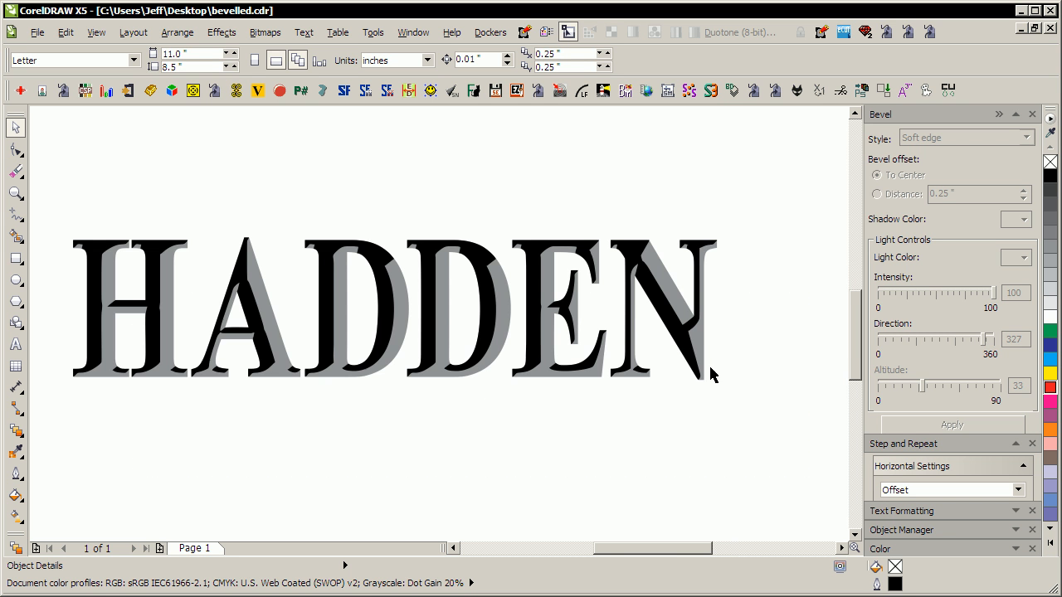
left_click(695, 353)
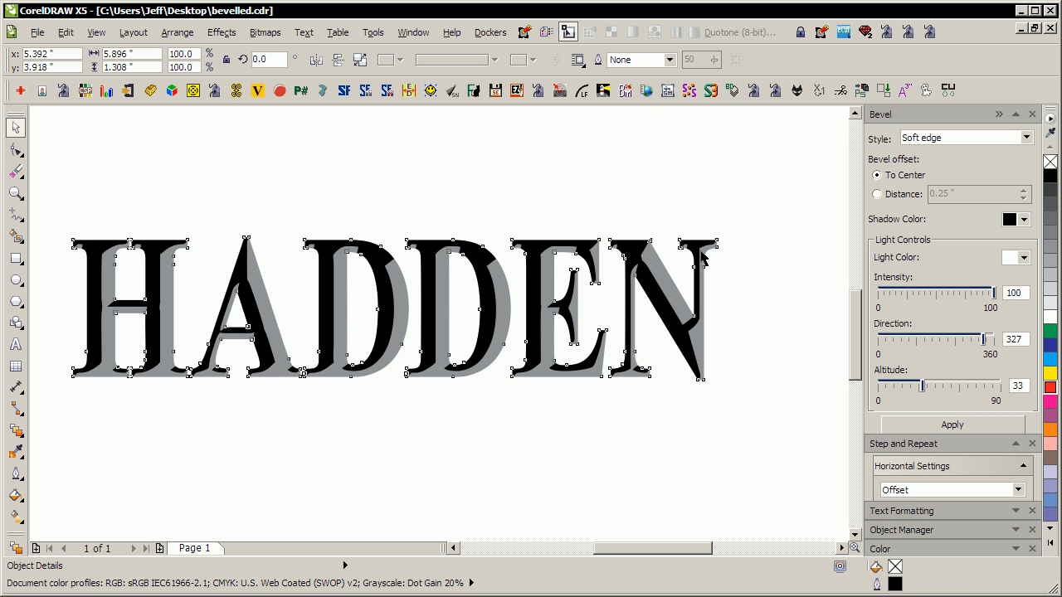
left_click(645, 58)
type("2")
key("Return")
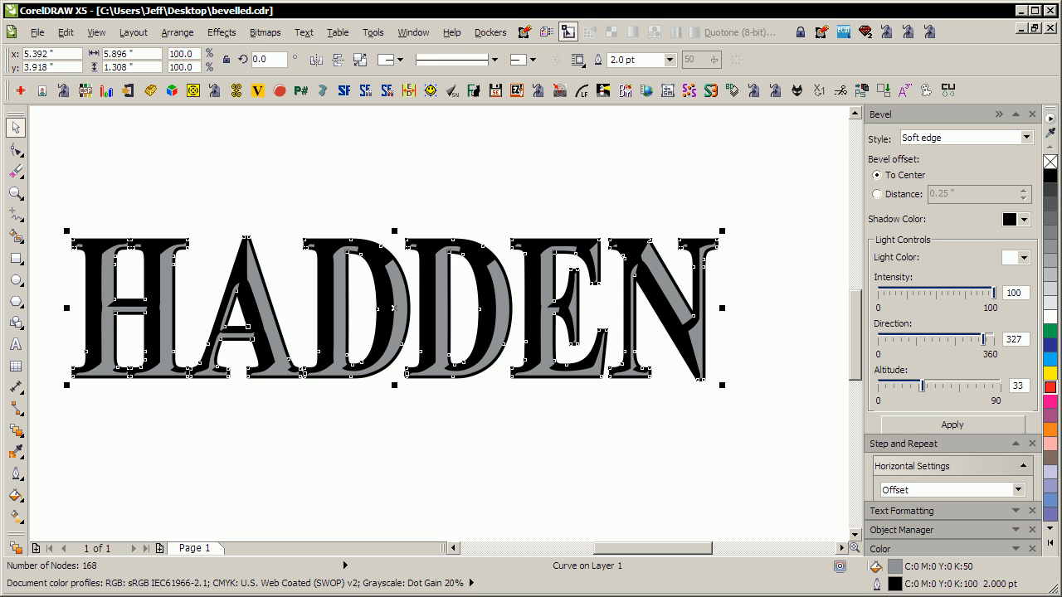
left_click(1051, 319)
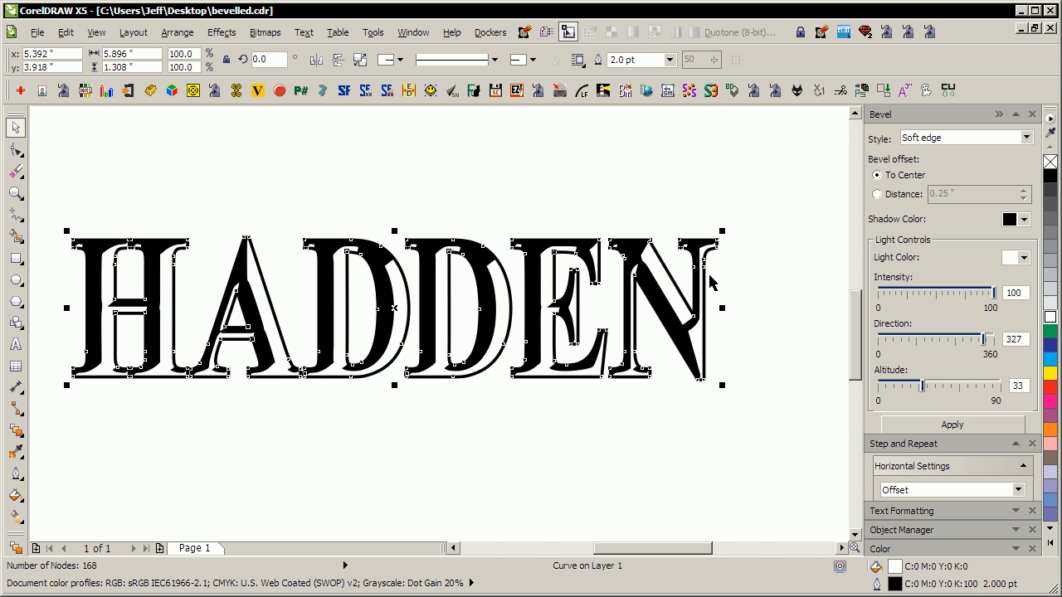
left_click(279, 181)
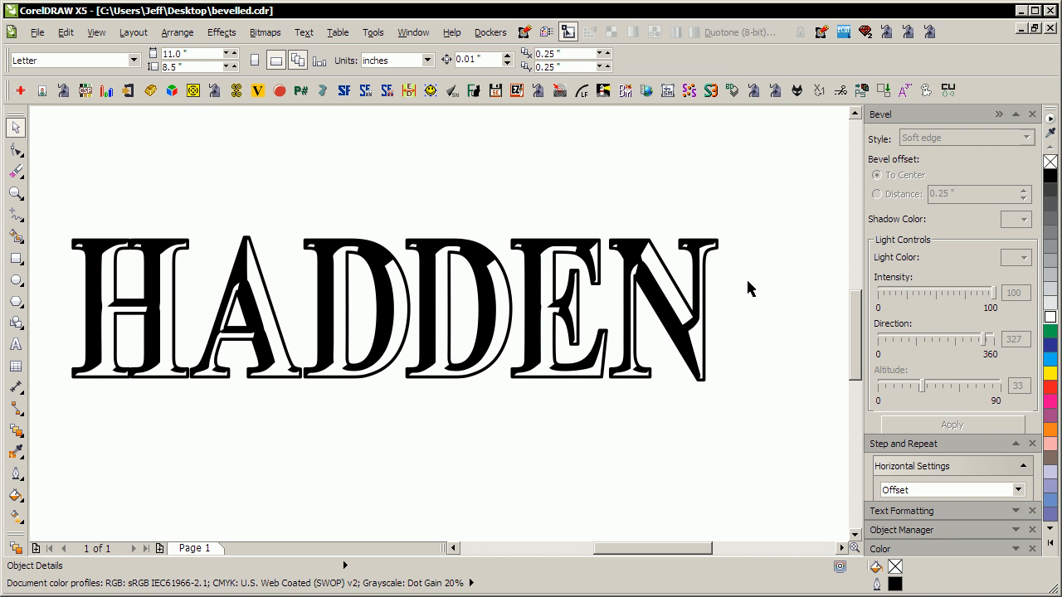
left_click_drag(785, 174, 248, 207)
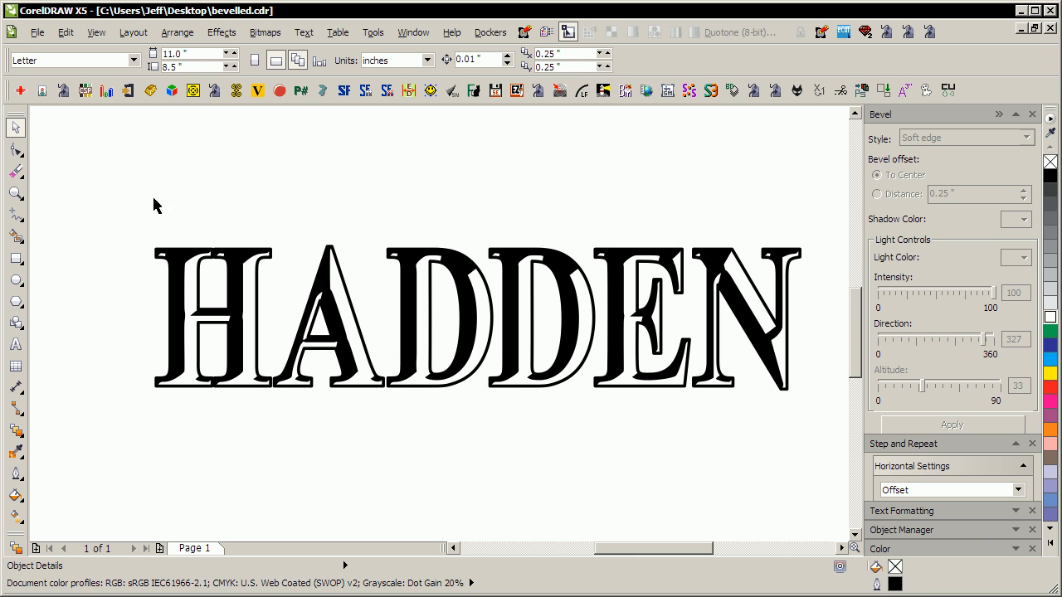
left_click_drag(93, 181, 822, 431)
left_click_drag(720, 257, 682, 325)
key("ctrl+z")
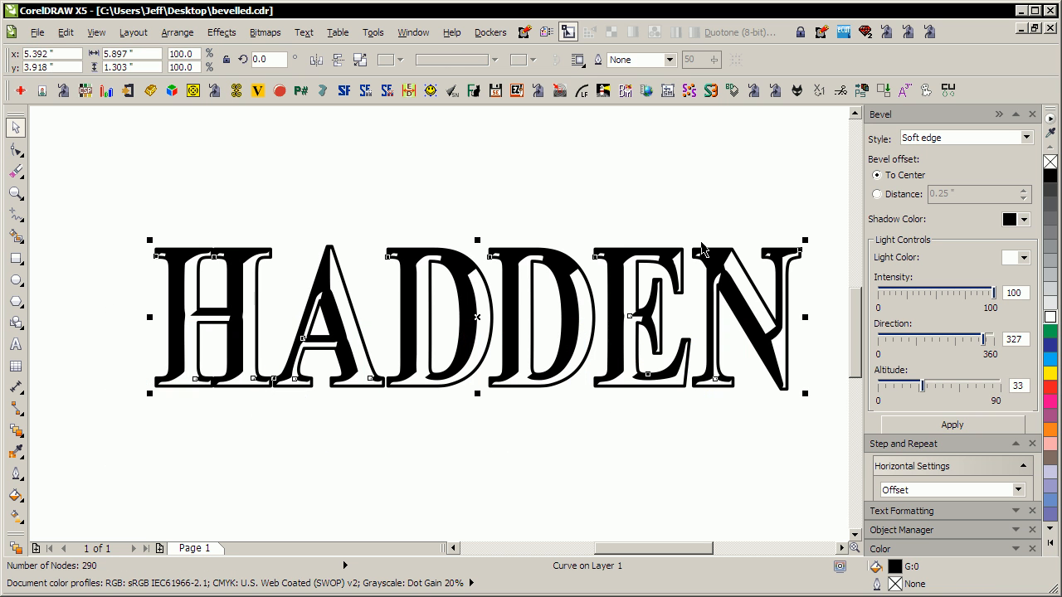
Give the welded black lettering a 1 pt outline
double_click(641, 61)
type("1")
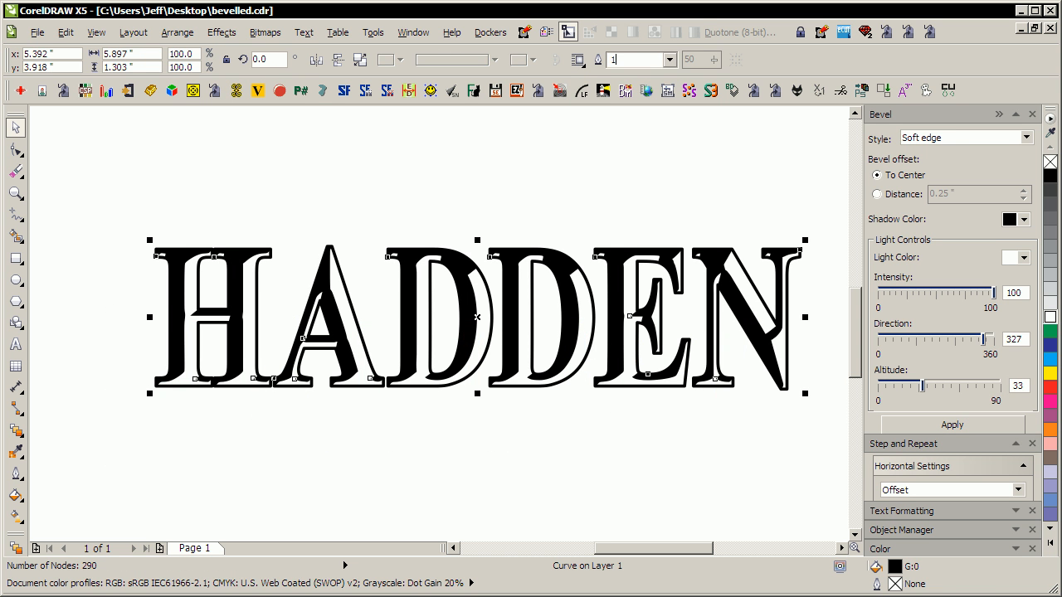
key("Return")
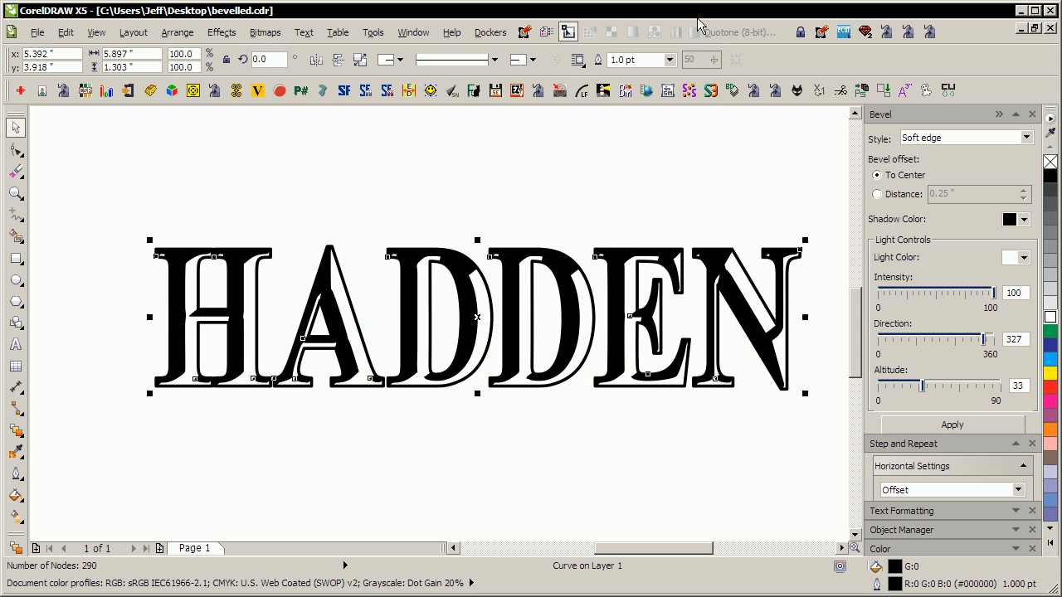
left_click(467, 469)
Convert both lettering curves to a 300 dpi Grayscale (8-bit) bitmap with anti-aliasing, and undo the conversion
left_click_drag(121, 200, 789, 440)
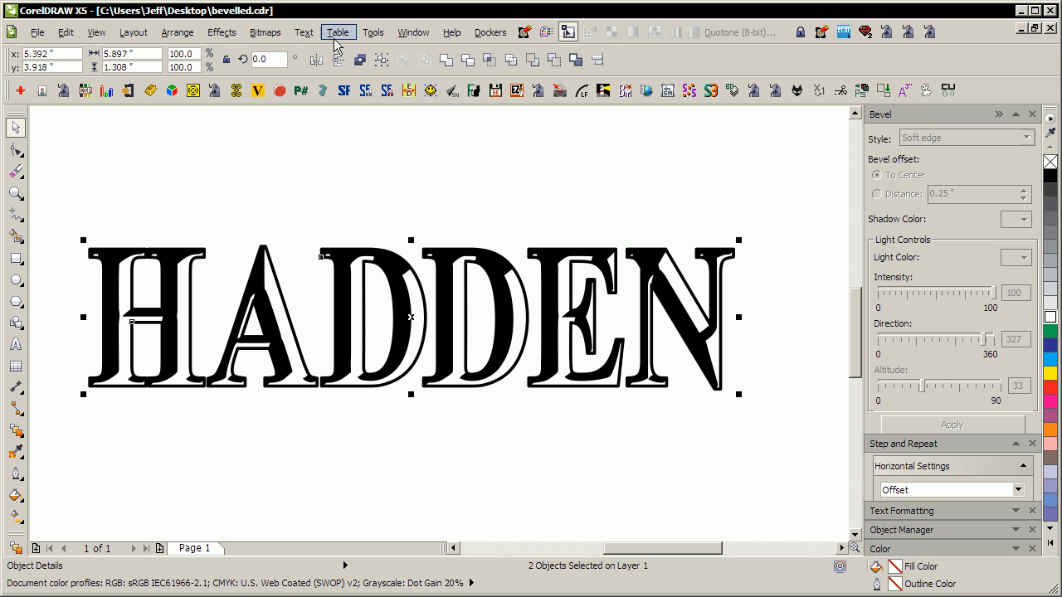
left_click(274, 32)
left_click(286, 55)
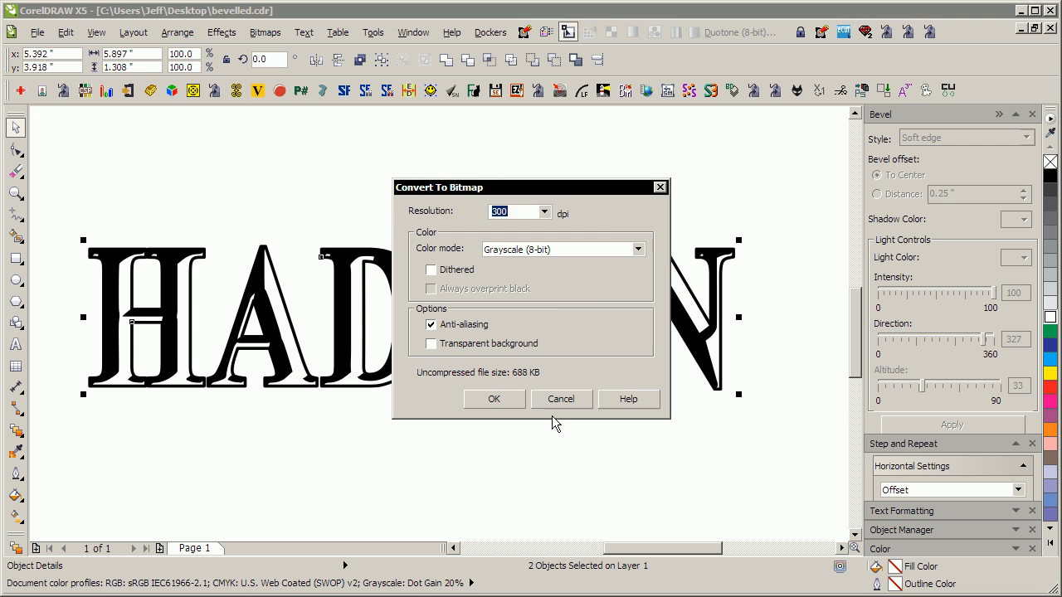
left_click(500, 401)
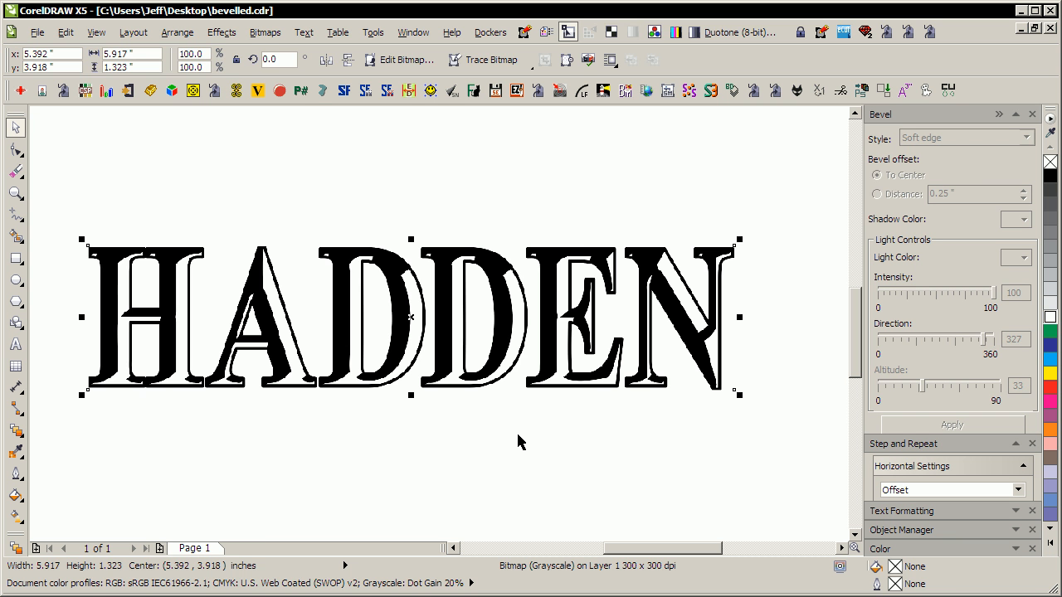
key("ctrl+z")
left_click(599, 218)
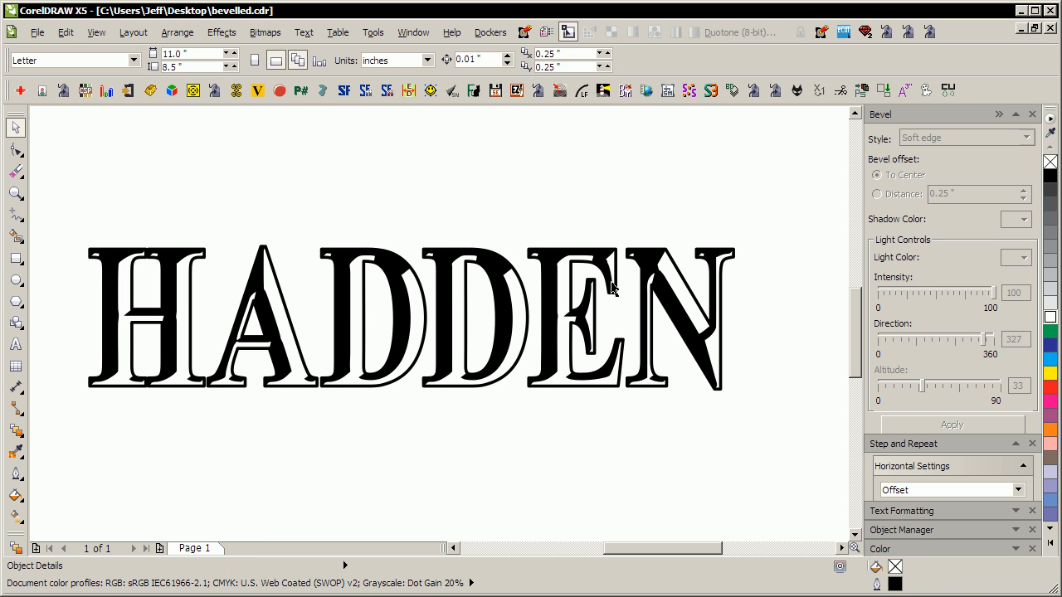
Convert the 2 pt outline of the white HADDEN letters to a separate object
left_click_drag(621, 391, 635, 458)
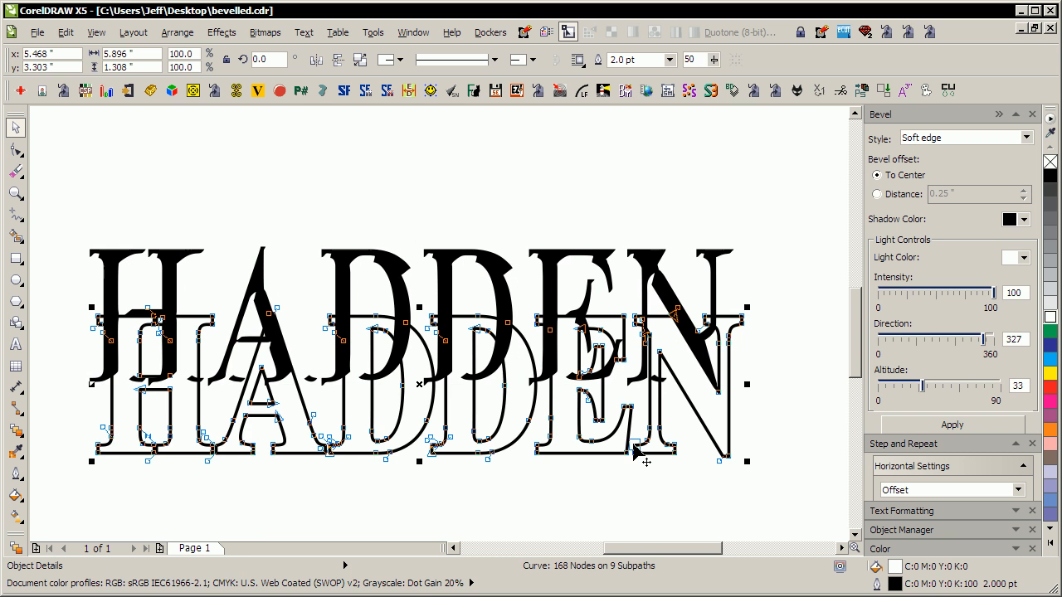
key("ctrl+z")
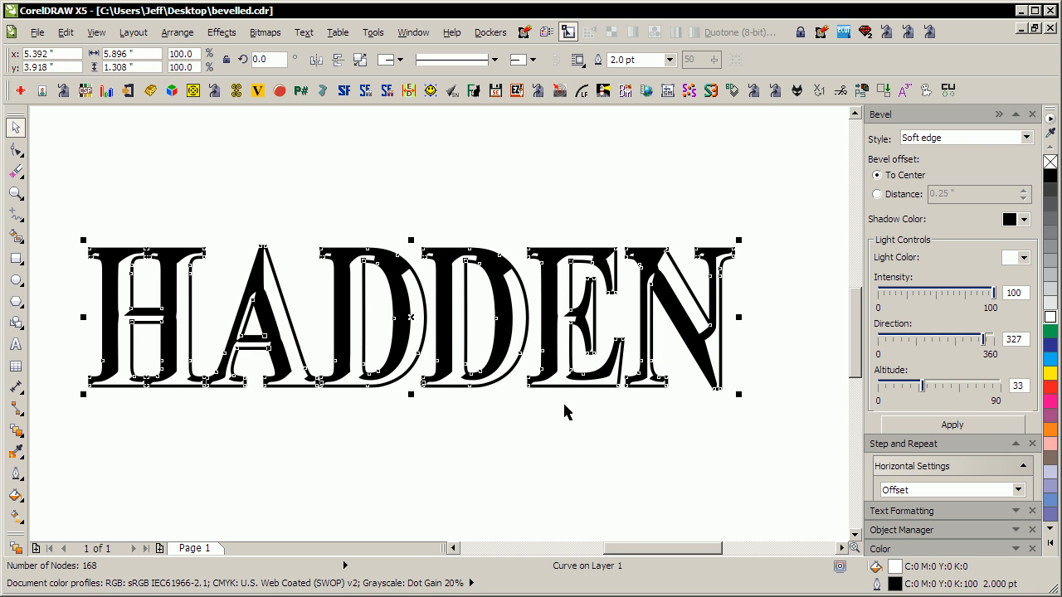
key("ctrl+shift+q")
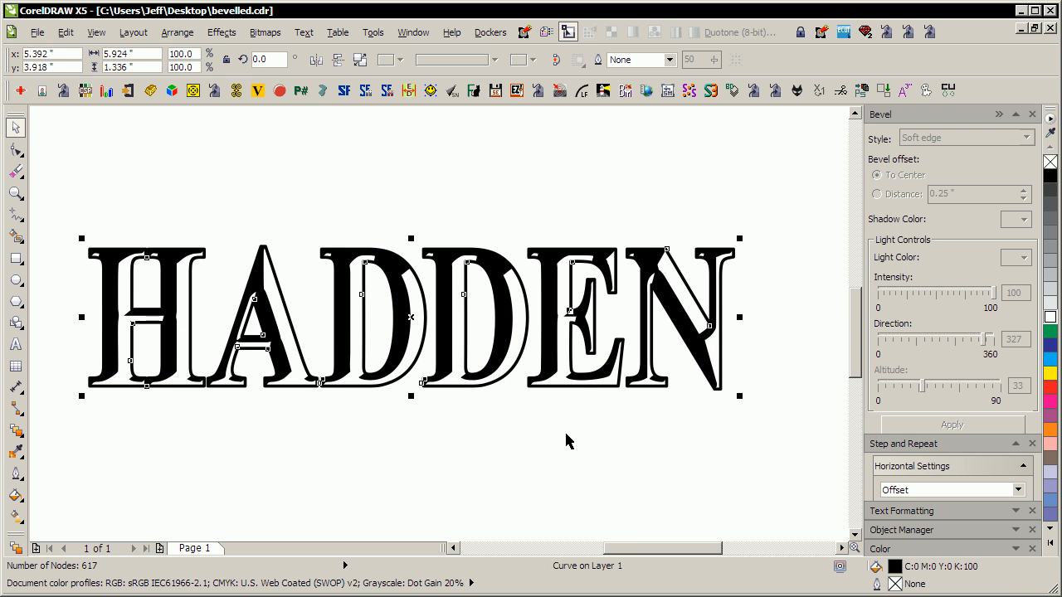
left_click(489, 269)
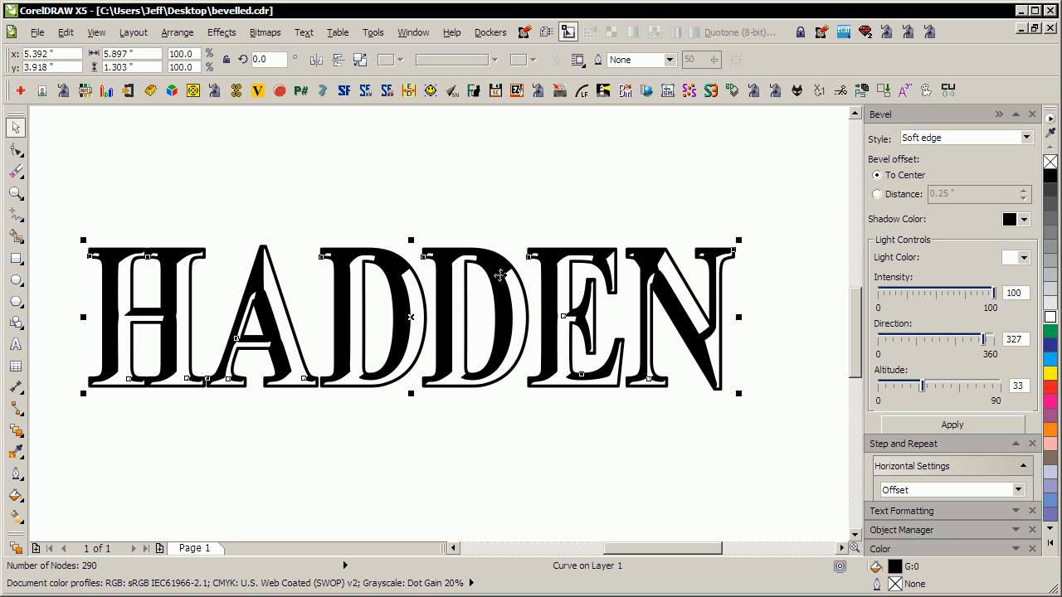
left_click(521, 179)
left_click_drag(537, 192, 476, 417)
left_click_drag(775, 197, 77, 470)
left_click(452, 91)
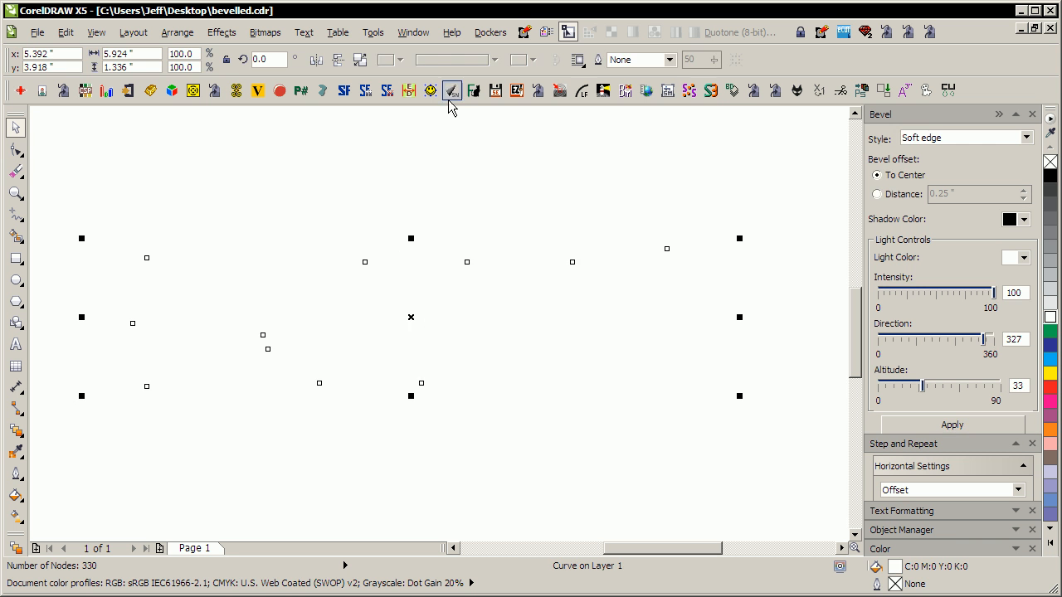
key("ctrl+z")
Move the black lettering away from the outlined letters and undo each move
left_click(411, 191)
left_click_drag(271, 313, 340, 345)
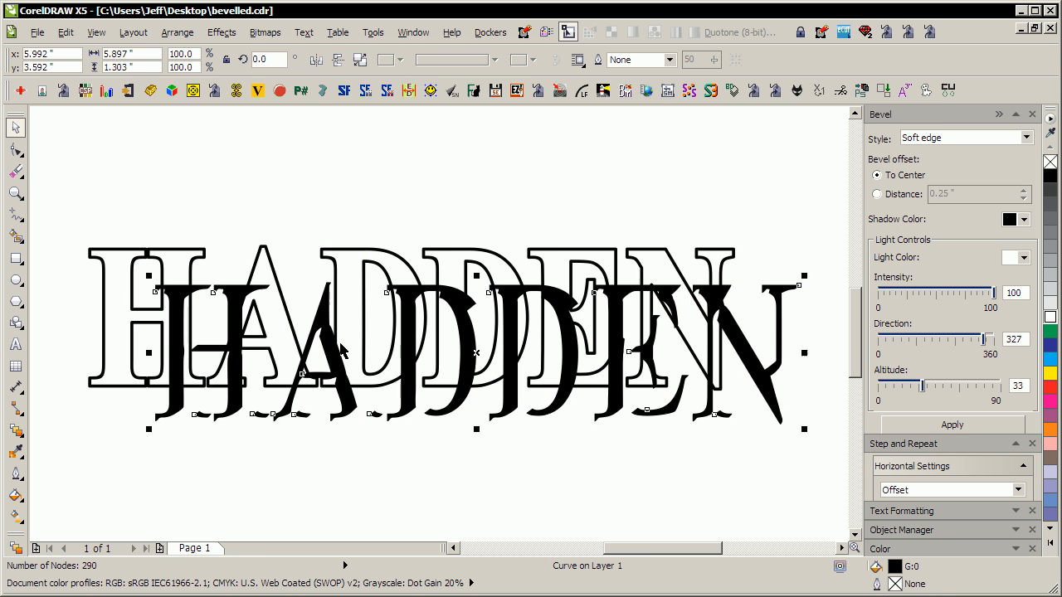
key("ctrl+z")
left_click_drag(273, 288, 352, 277)
key("ctrl+z")
left_click_drag(282, 373, 247, 476)
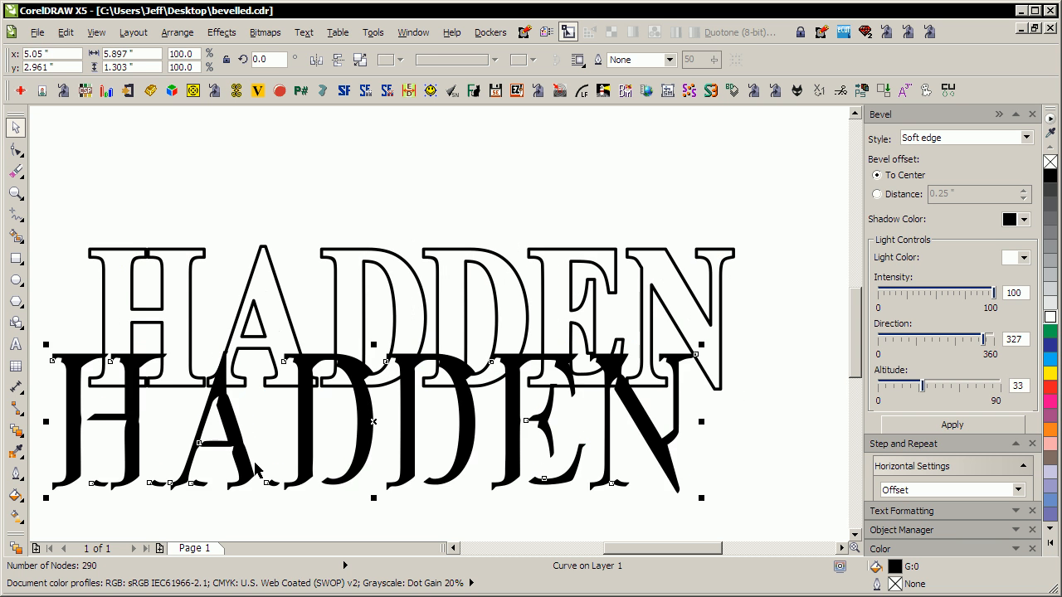
key("ctrl+z")
Try to combine the black lettering with the converted outline object, and undo the combination
left_click(265, 257, "shift")
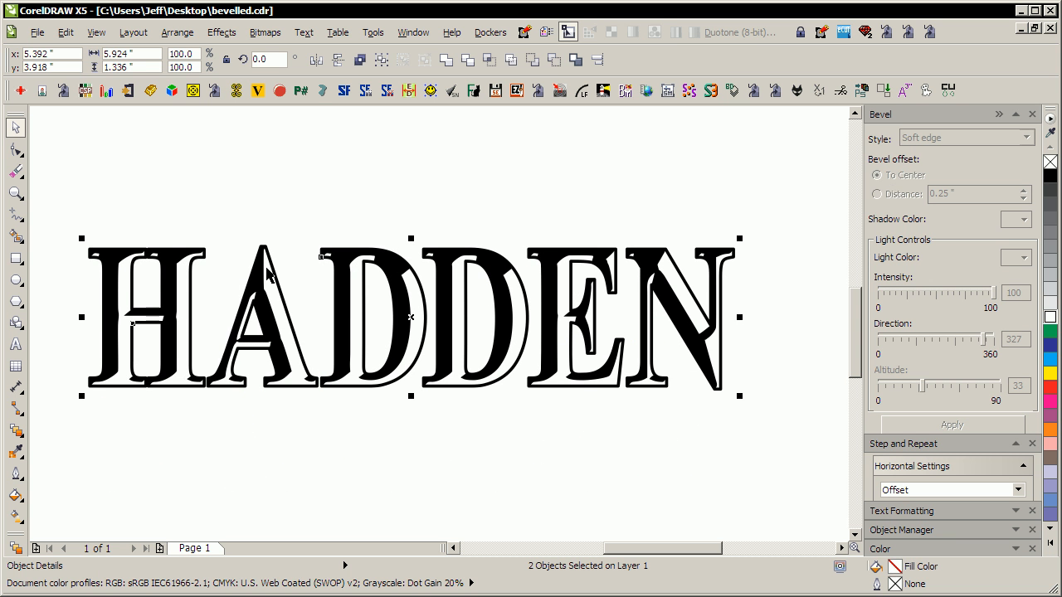
key("ctrl+l")
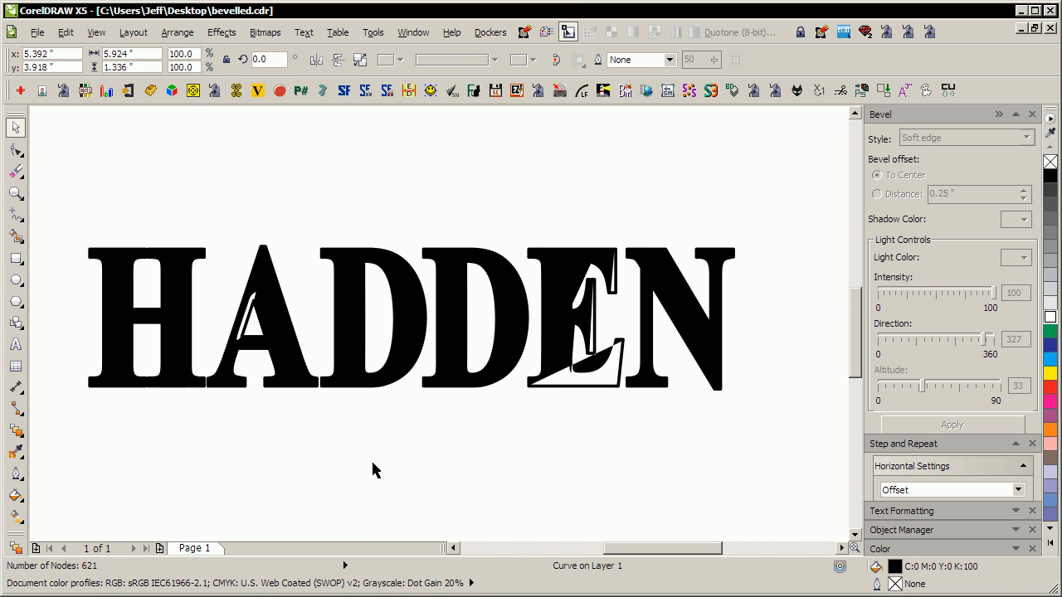
key("ctrl+z")
left_click(415, 381)
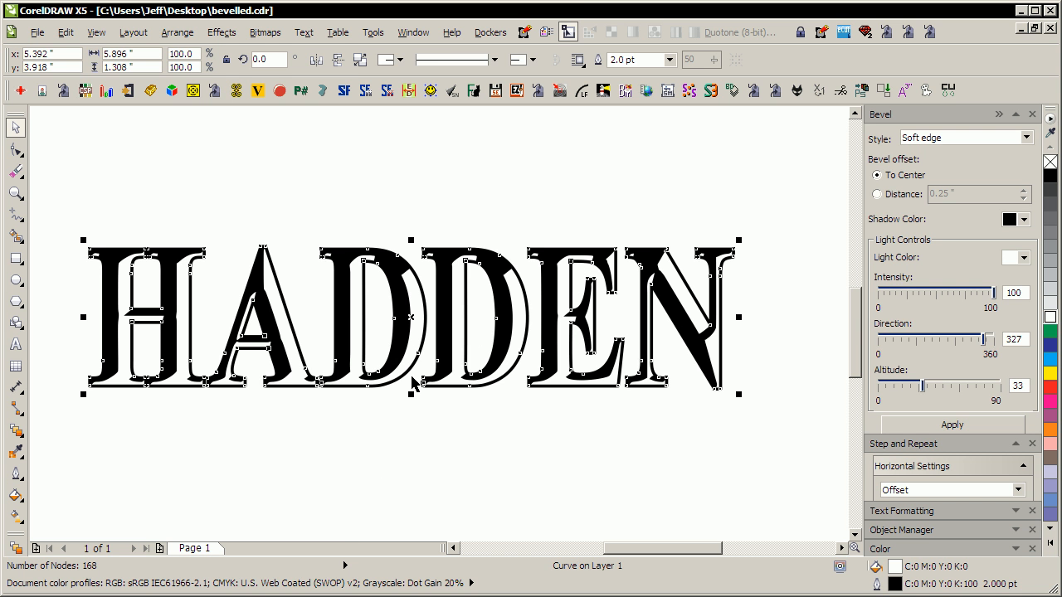
left_click(423, 191)
key("ctrl+z")
key("ctrl+z")
key("ctrl+shift+z")
key("ctrl+z")
key("ctrl+shift+z")
key("ctrl+shift+z")
key("ctrl+z")
Convert all three overlapping lettering objects to a 300 dpi Grayscale (8-bit) bitmap with anti-aliasing
left_click_drag(781, 189, 64, 431)
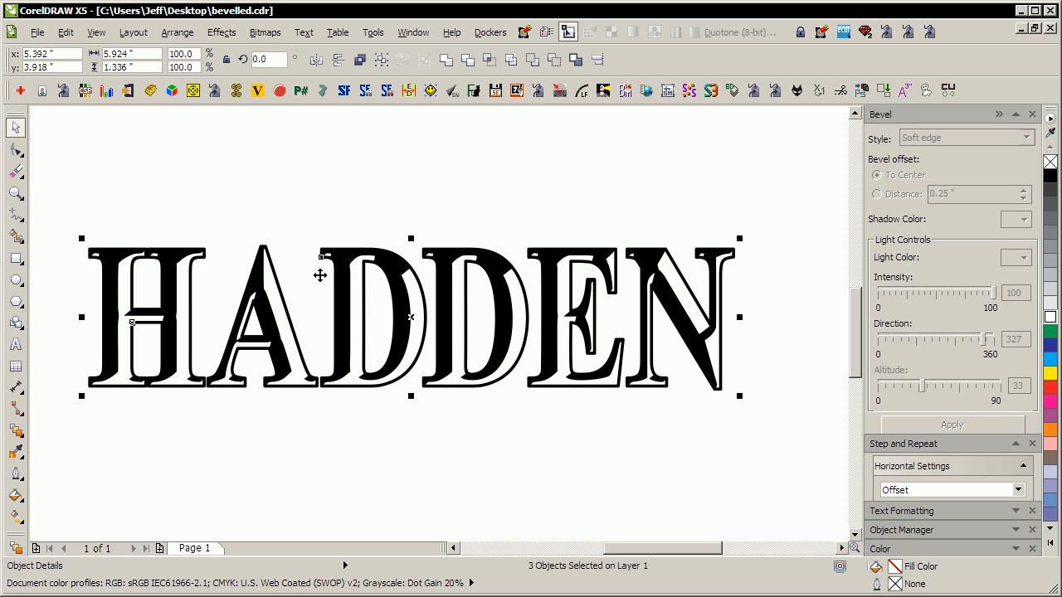
left_click(264, 32)
left_click(274, 45)
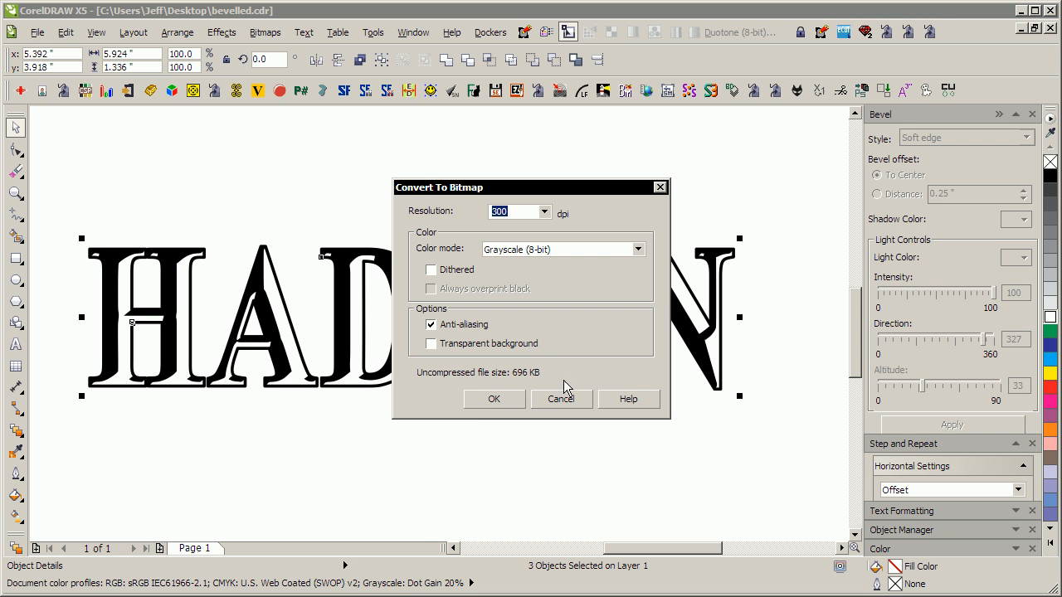
left_click(494, 399)
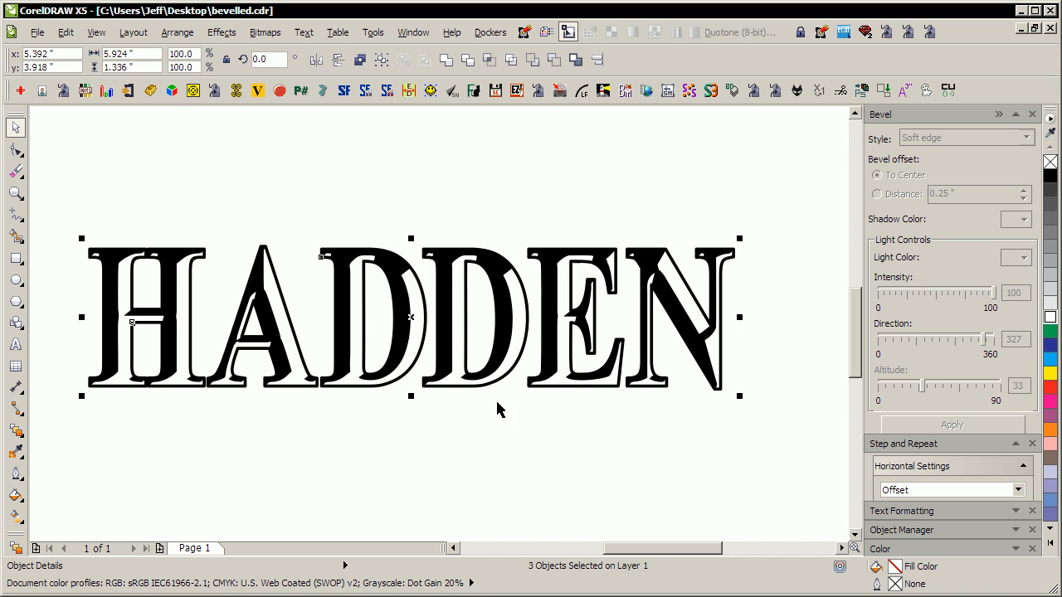
Quick Trace the lettering bitmap and ungroup the traced result into separate objects
left_click(481, 59)
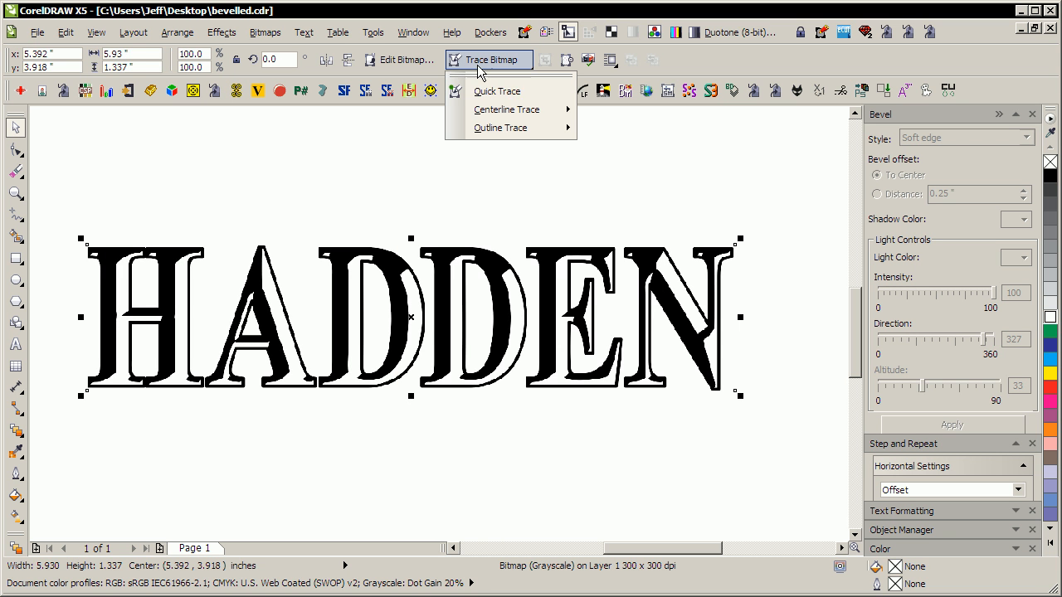
left_click(489, 92)
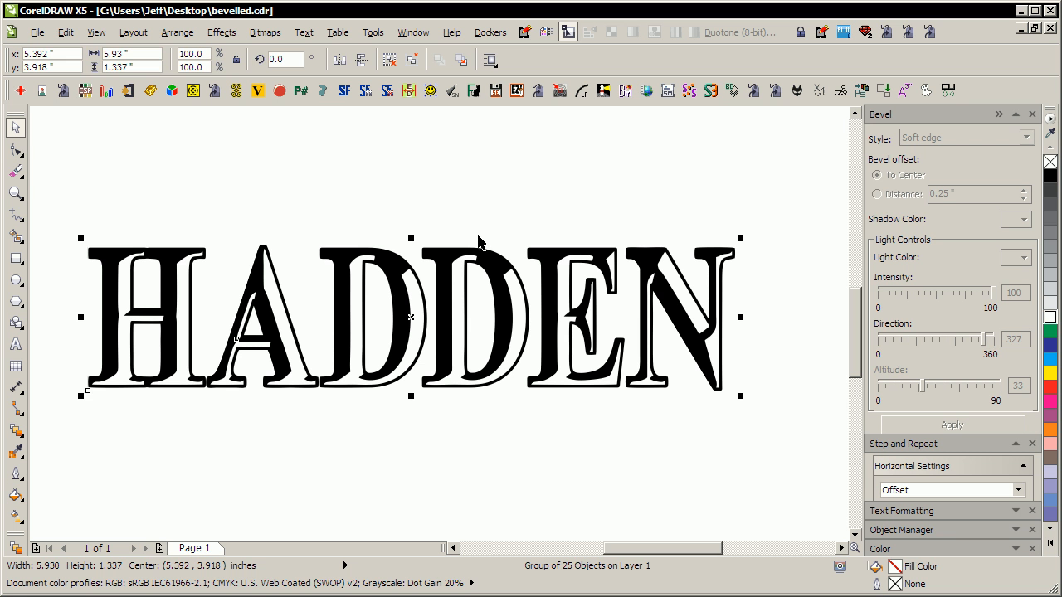
key("ctrl+u")
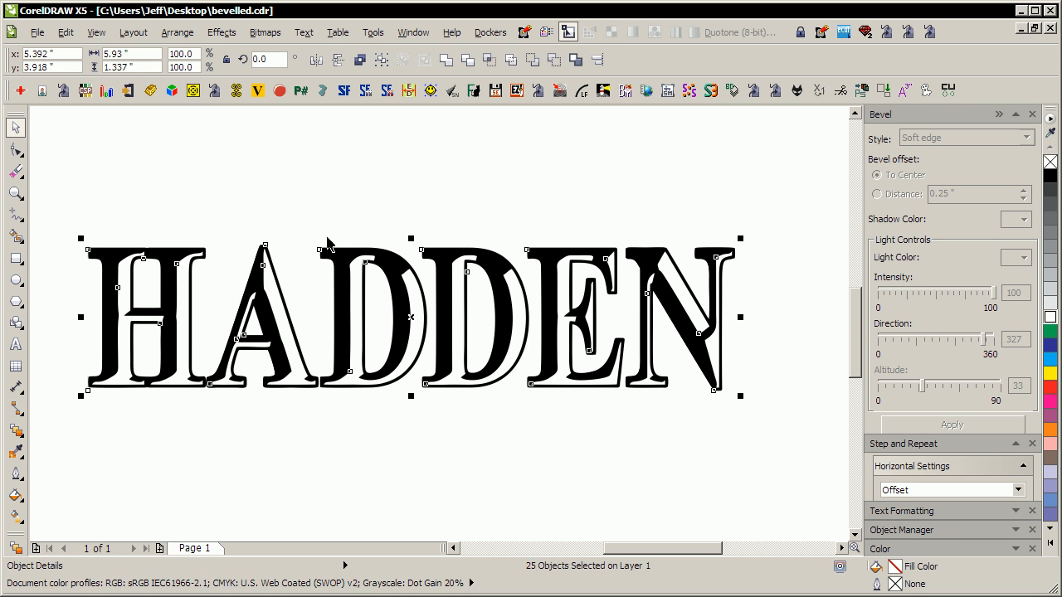
Select all white traced pieces with SelectSame 2, matching type and fill and including objects inside groups
left_click(298, 289)
left_click(276, 303)
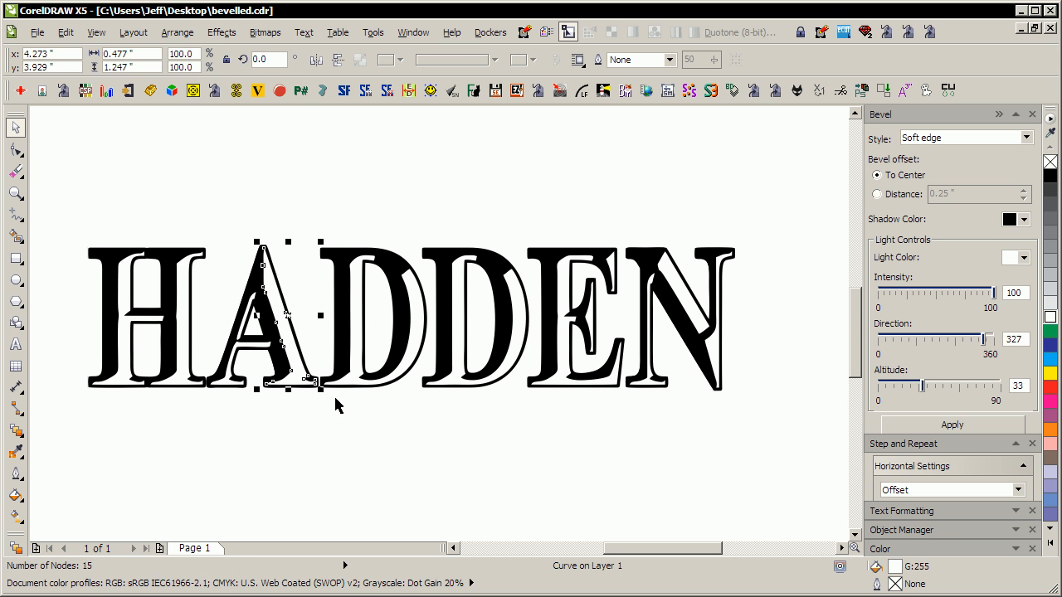
left_click(691, 93)
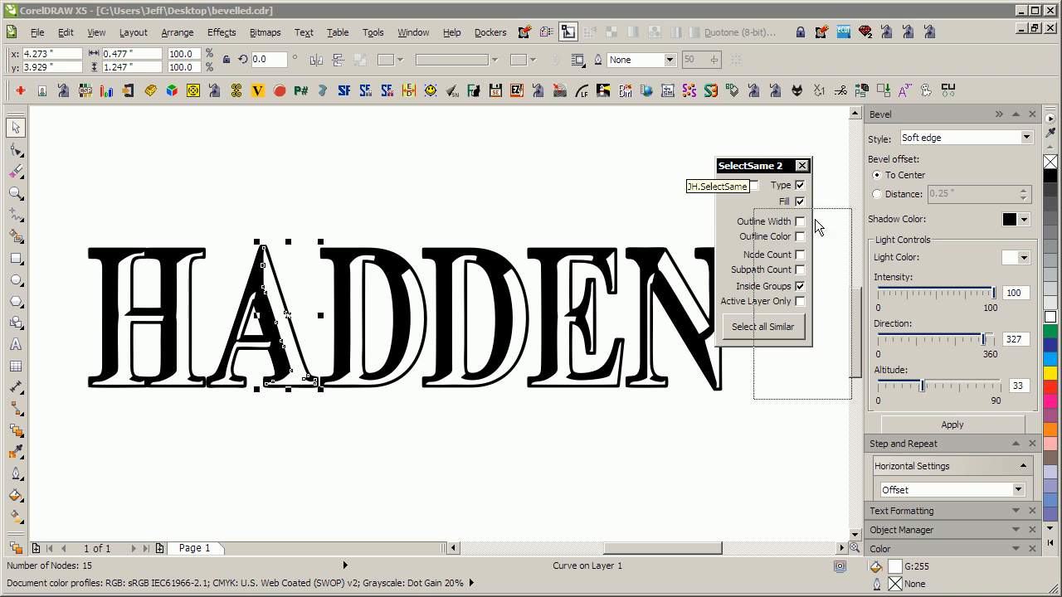
left_click_drag(789, 168, 821, 218)
left_click(700, 190)
left_click(705, 274)
left_click(705, 274)
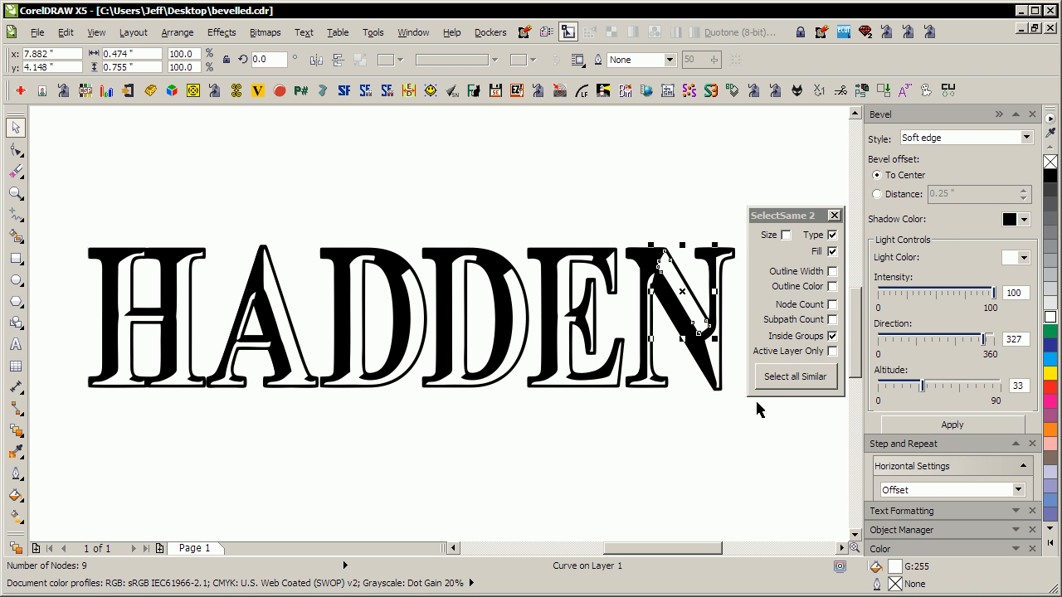
left_click(777, 378)
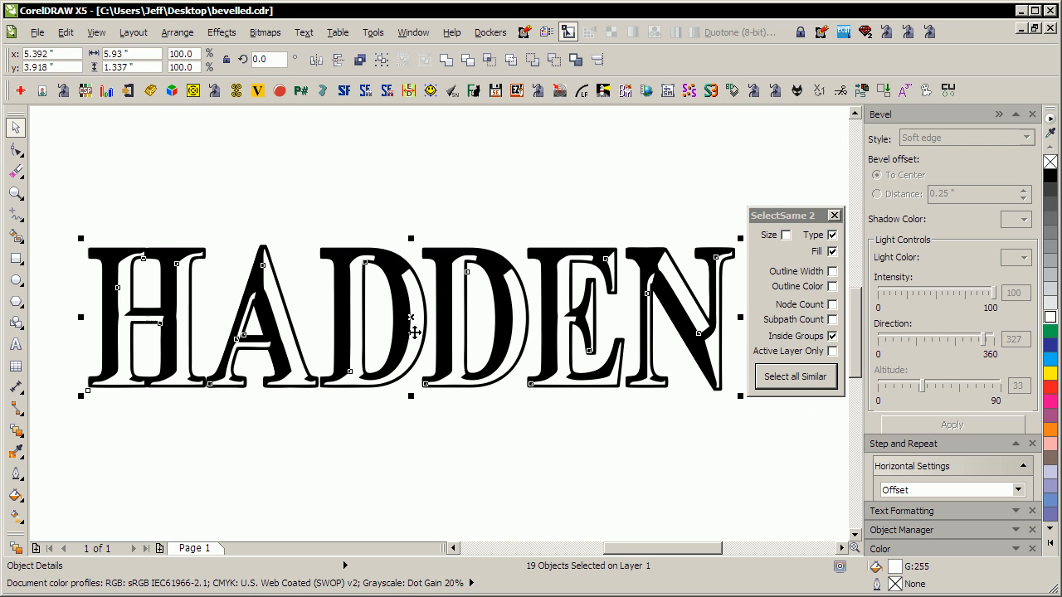
Separate the white traced background shape from the lettering and delete it
left_click_drag(410, 319, 446, 307)
left_click(316, 298)
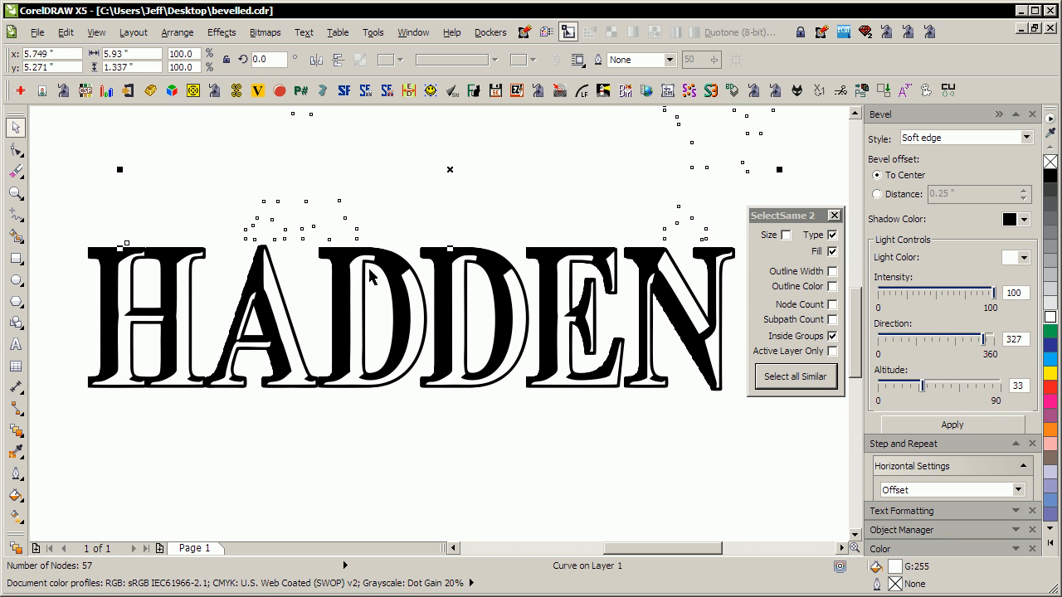
left_click(365, 340)
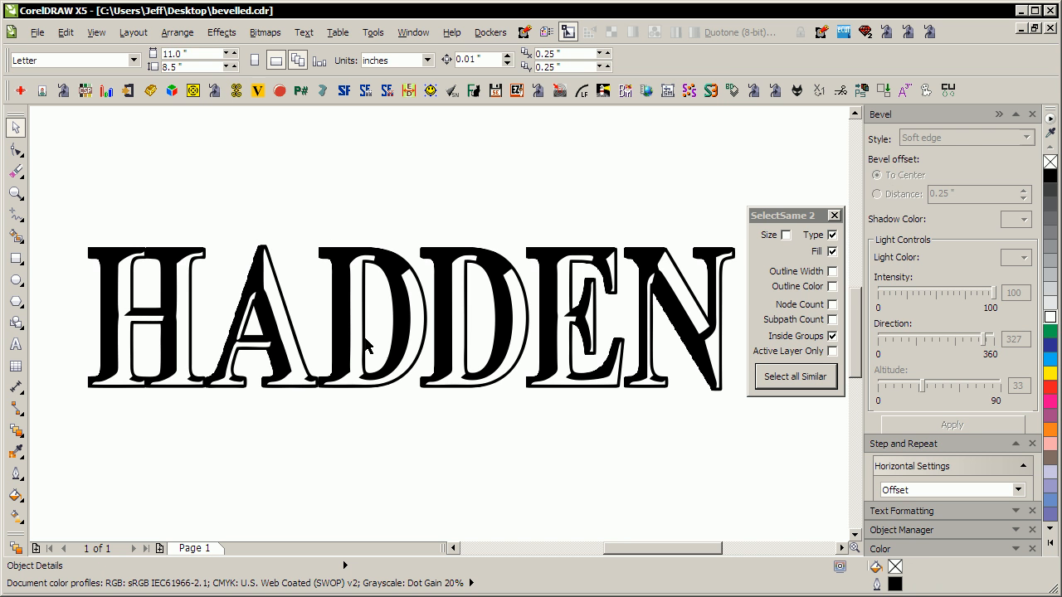
Draw a rectangle about 6.35 by 2.18 inches around the traced lettering, fill it magenta and send it to the back
key("shift+F4")
left_click(16, 258)
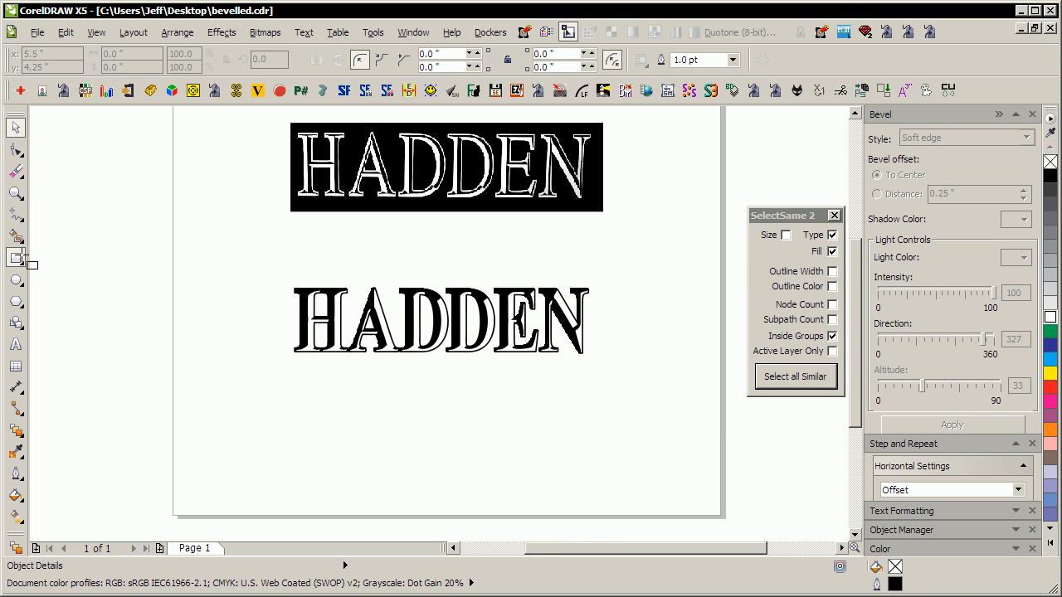
left_click_drag(277, 264, 594, 374)
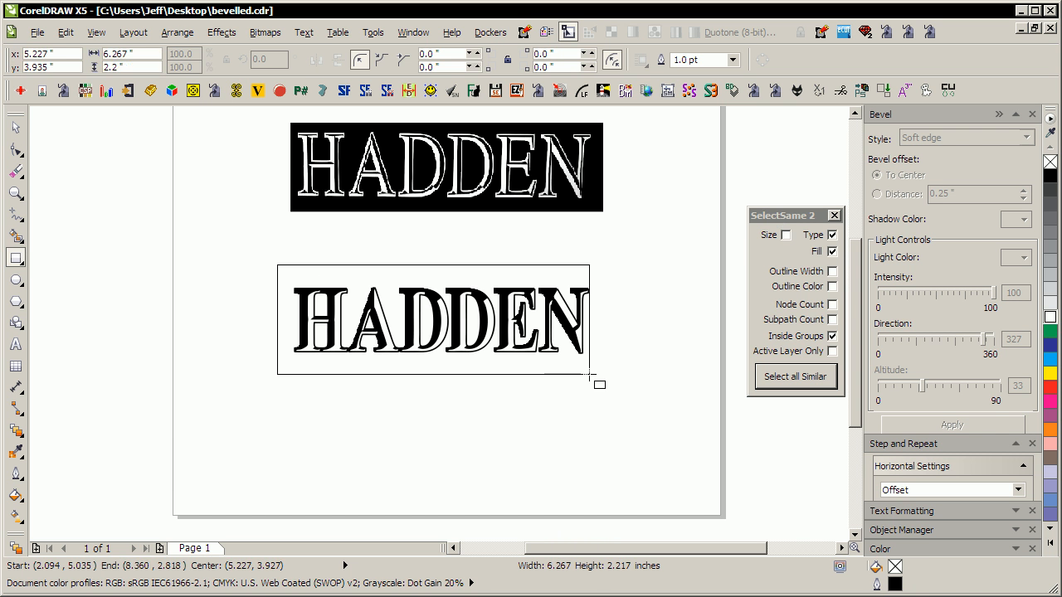
left_click(1050, 402)
key("shift+Page_Down")
key("shift+F2")
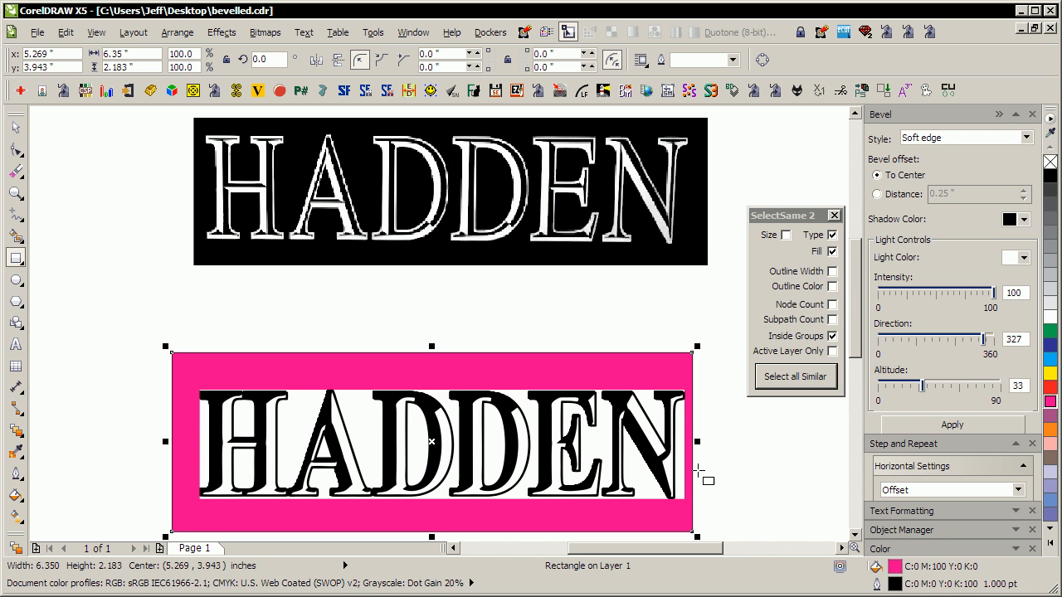
Delete the original white-backed bitmap lying between the traced lettering and the magenta rectangle
key("space")
left_click(706, 477)
left_click(647, 489)
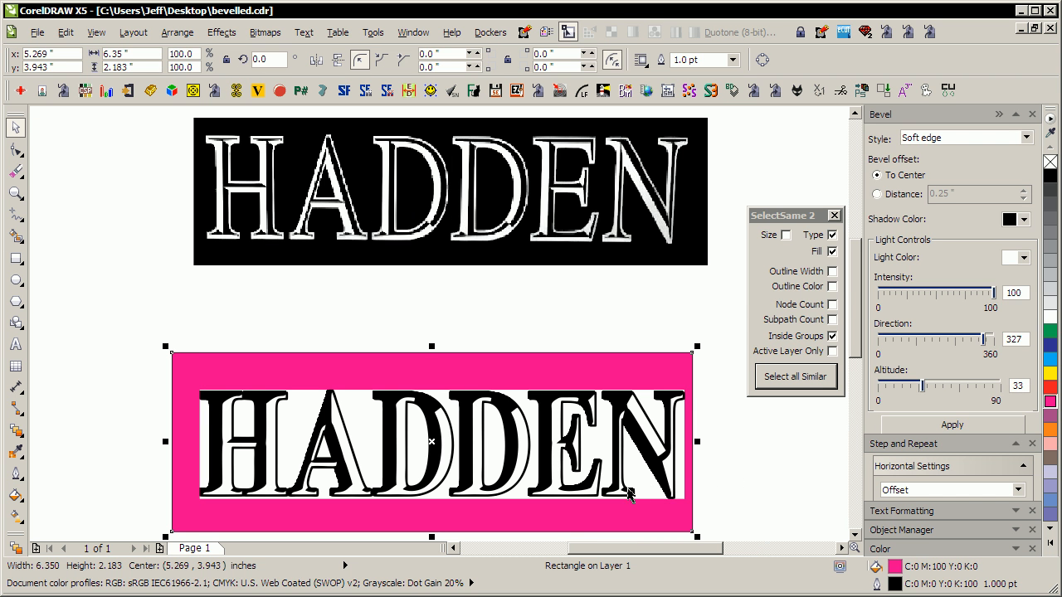
left_click(637, 489)
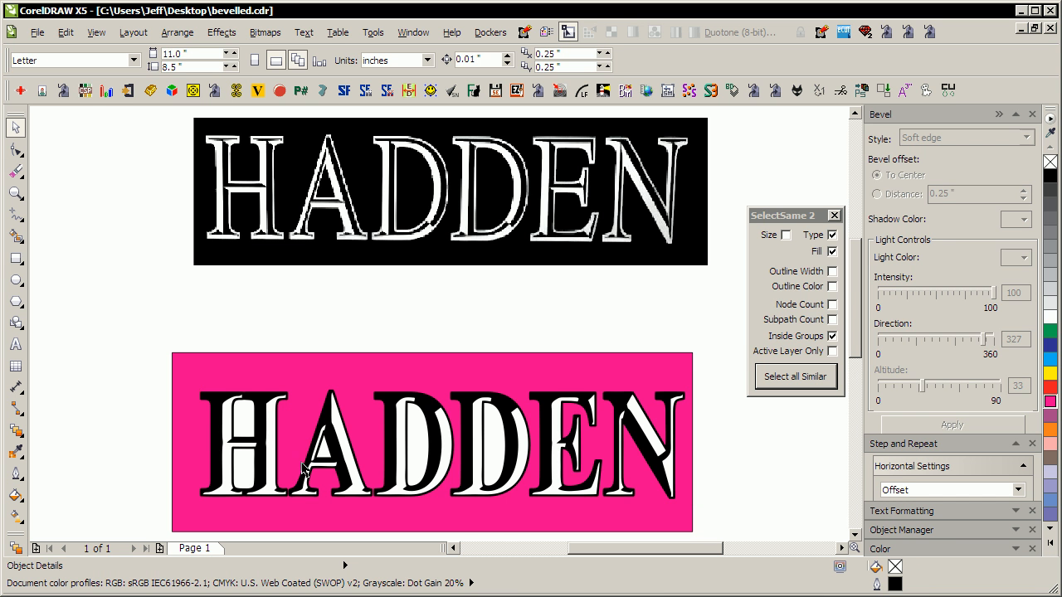
Combine the white inner shape of the H with its black letter shape to open the counters
left_click(247, 426)
left_click(270, 398, "shift")
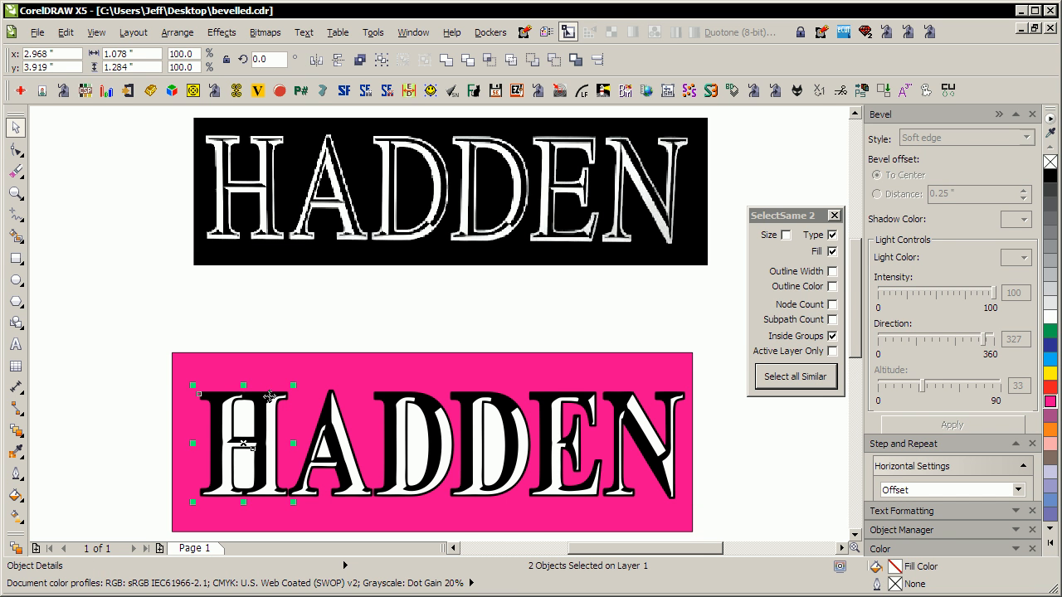
key("ctrl+l")
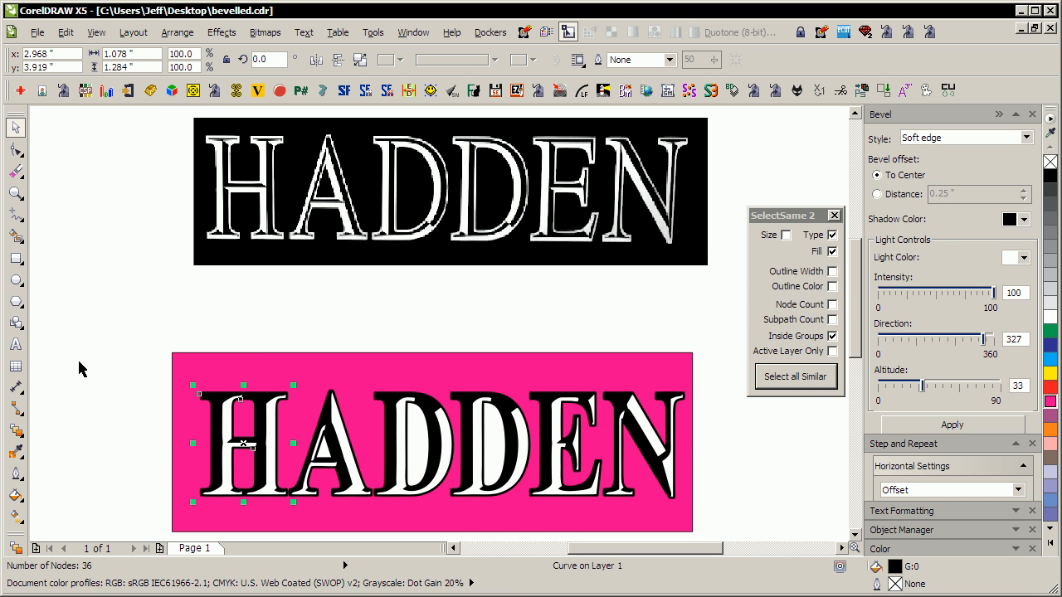
Combine the white counter of each D with its black letter shape so the magenta shows through
left_click_drag(502, 327, 480, 517)
key("ctrl+z")
left_click(432, 406, "shift")
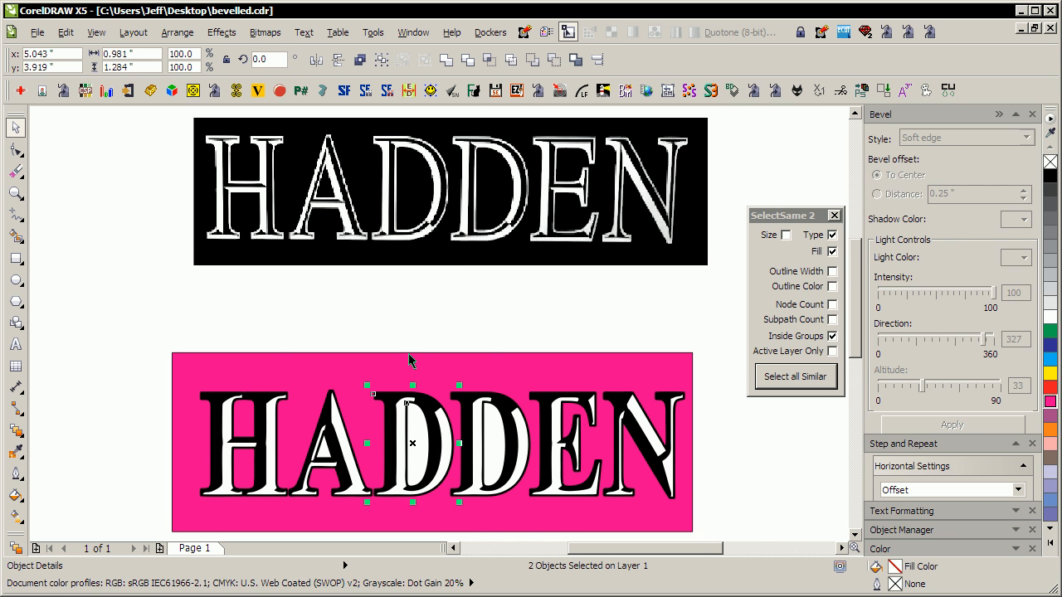
key("ctrl+l")
left_click_drag(492, 446, 516, 526)
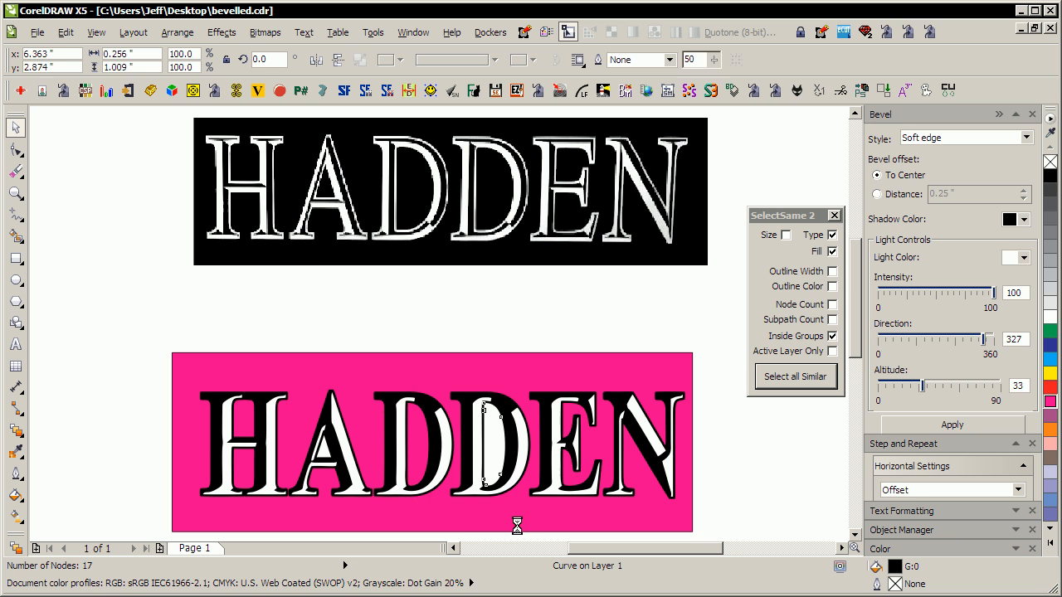
key("ctrl+z")
left_click(491, 421, "shift")
key("ctrl+l")
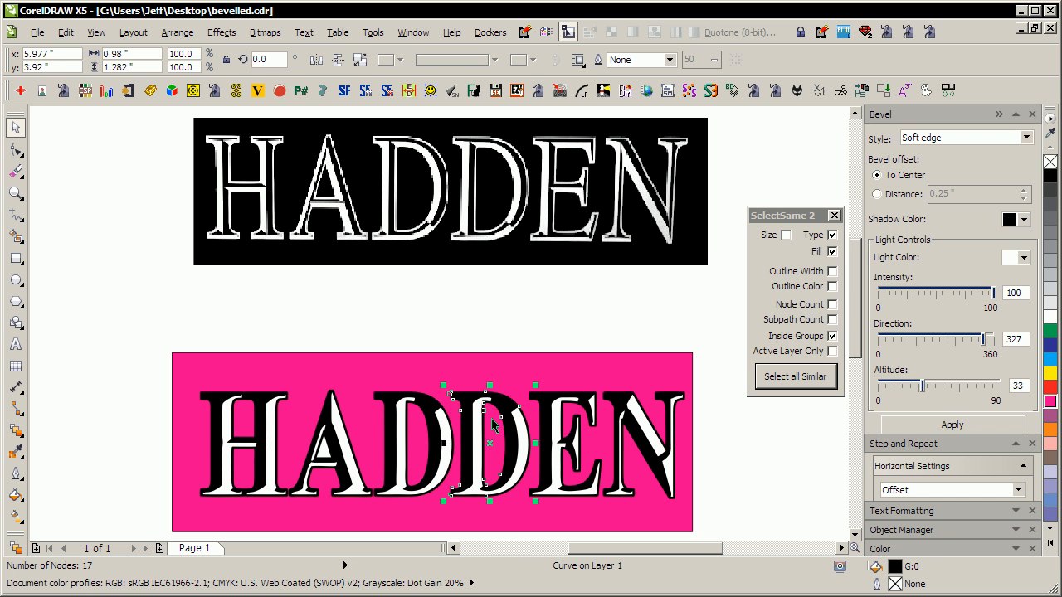
key("Escape")
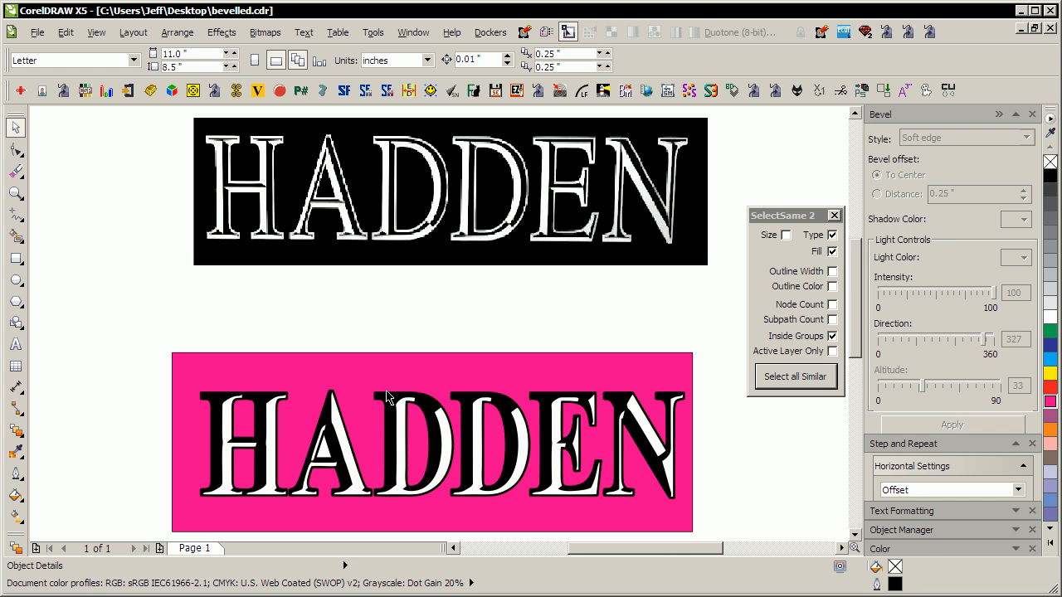
Combine the white counter of the A with its black letter shape
left_click(330, 463)
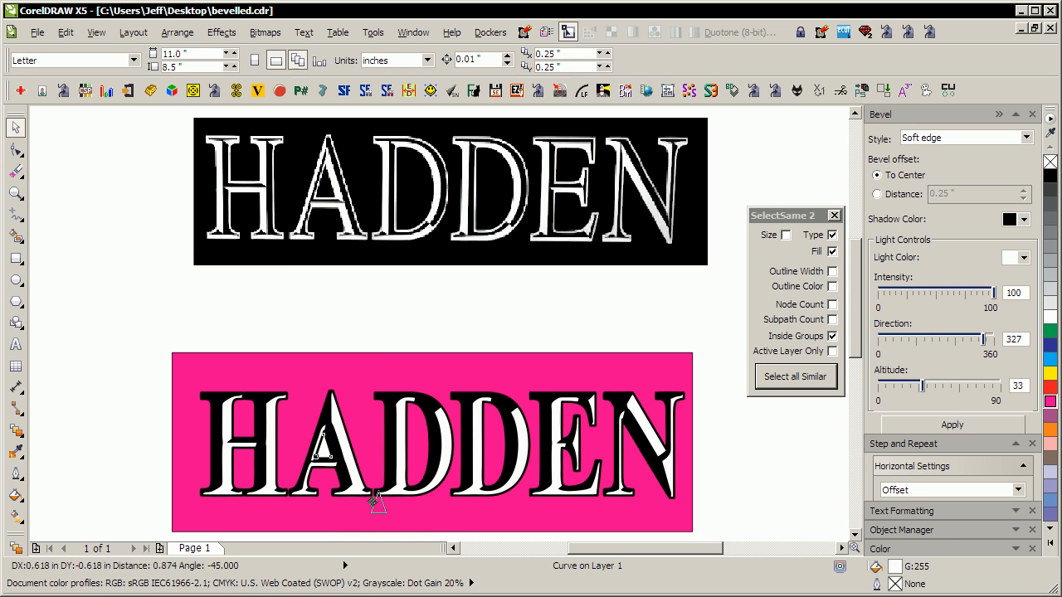
left_click(317, 398, "shift")
key("ctrl+l")
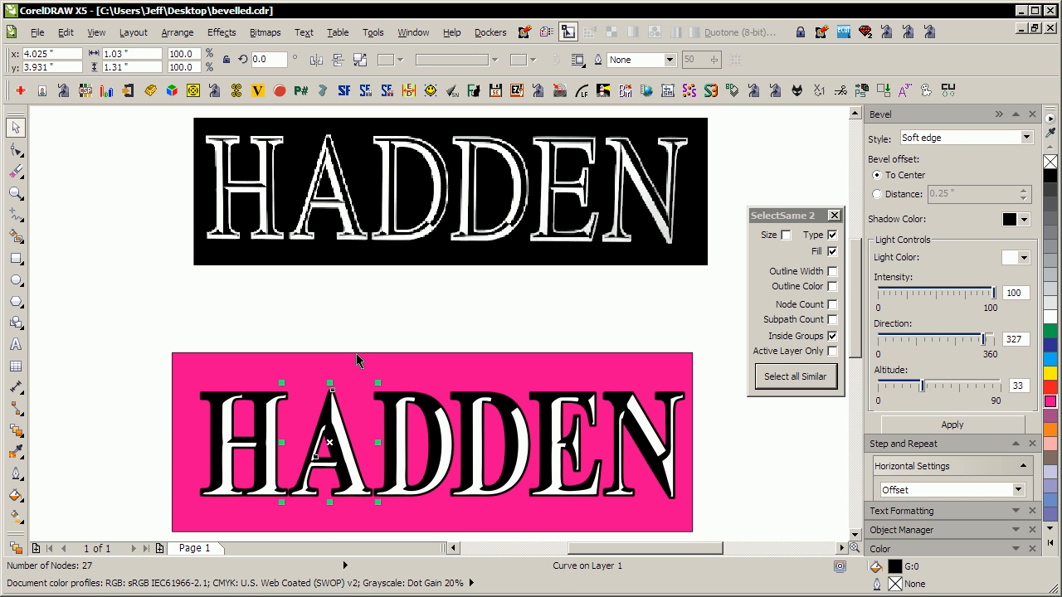
Select all white shapes inside the HADDEN letters by matching type and fill, and weld them into a single curve
key("Escape")
left_click(279, 420)
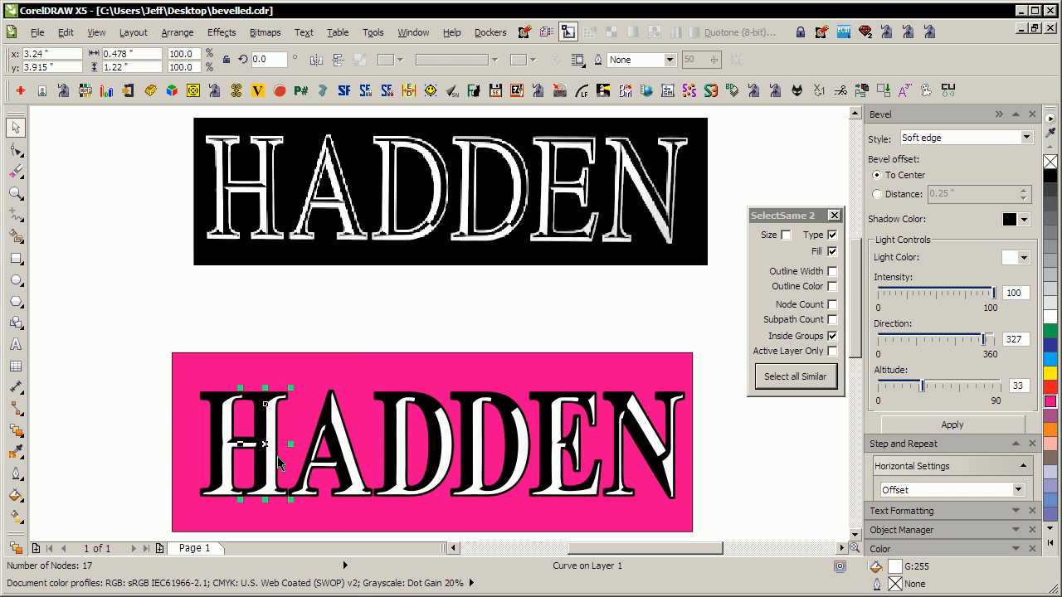
left_click(802, 375)
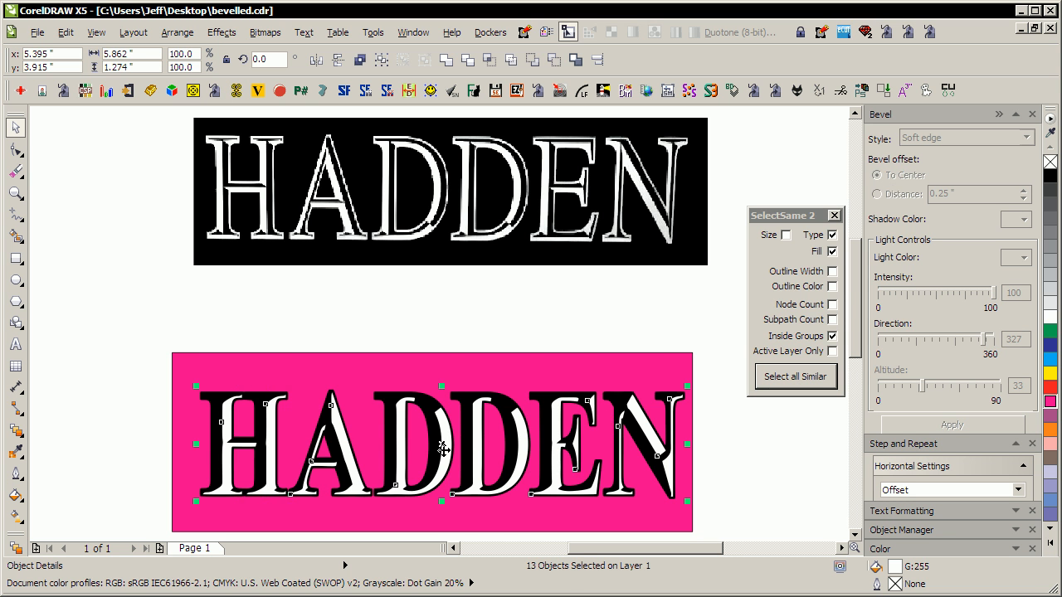
left_click_drag(443, 449, 448, 358)
key("ctrl+z")
left_click(445, 61)
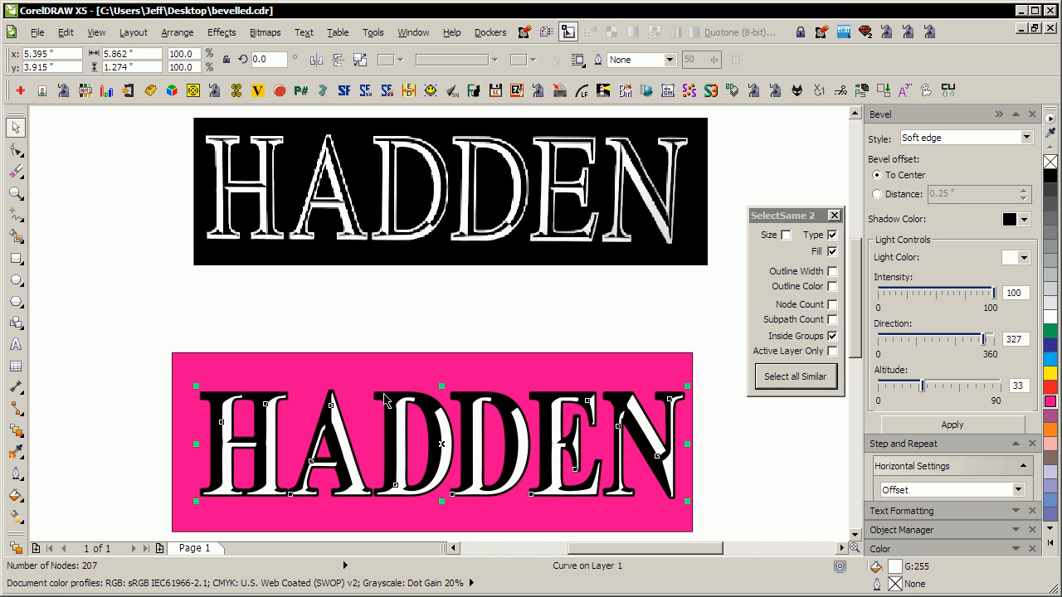
Select all black letter shapes by matching type and fill, and weld them into a single curve
left_click_drag(384, 401, 434, 301)
key("ctrl+z")
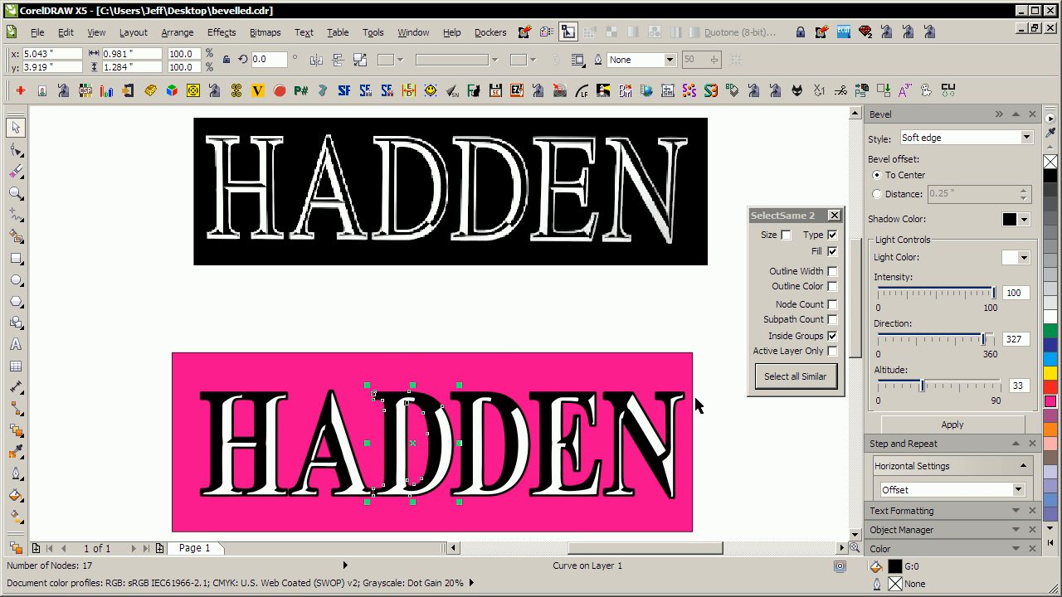
left_click(764, 383)
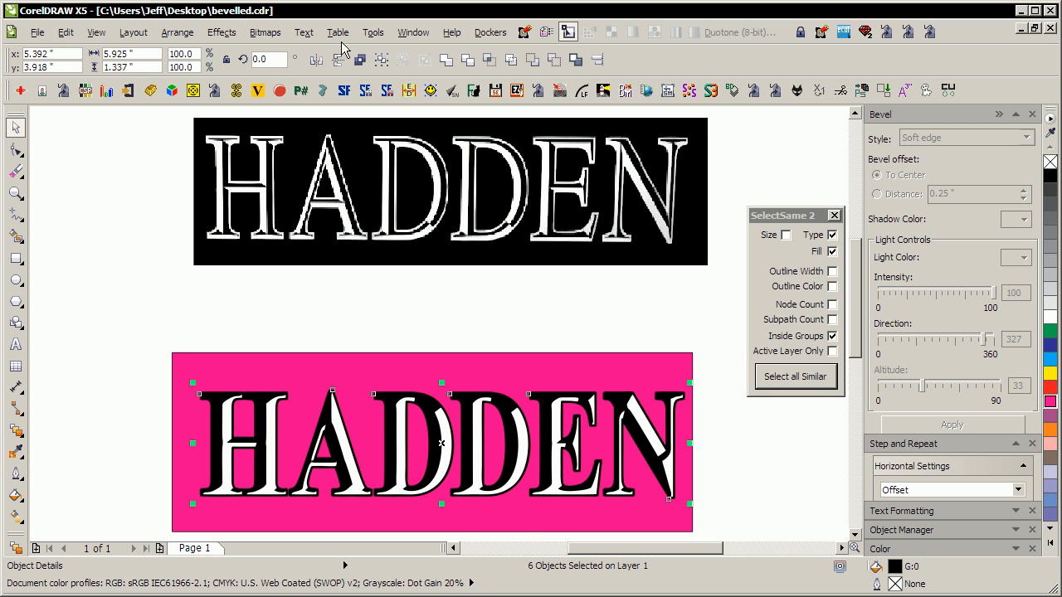
left_click(445, 60)
left_click(537, 319)
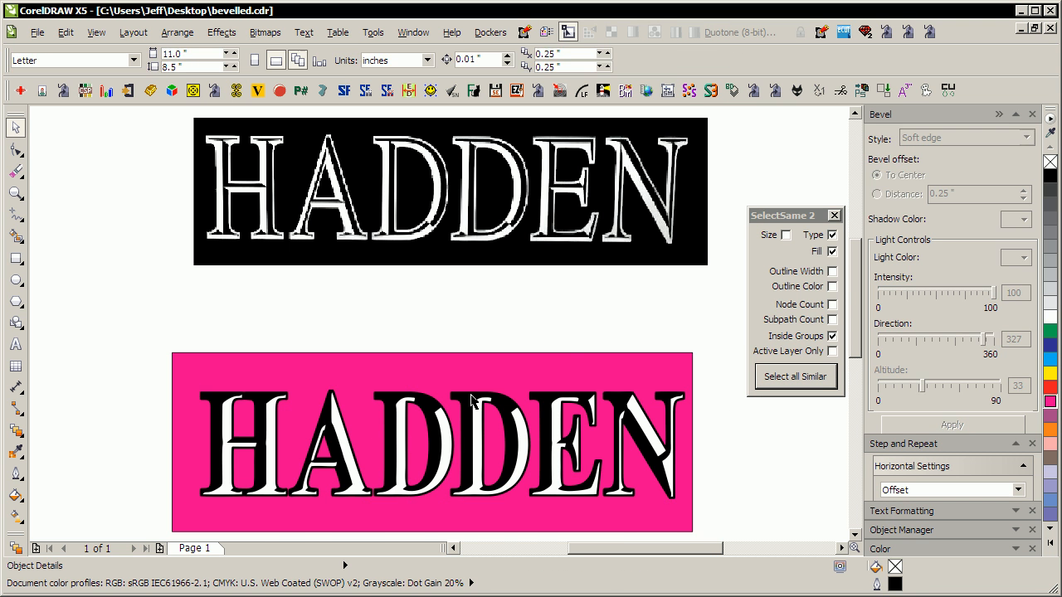
Combine the welded white curve with the welded black curve so the magenta shows through the highlights
left_click_drag(431, 426, 516, 491)
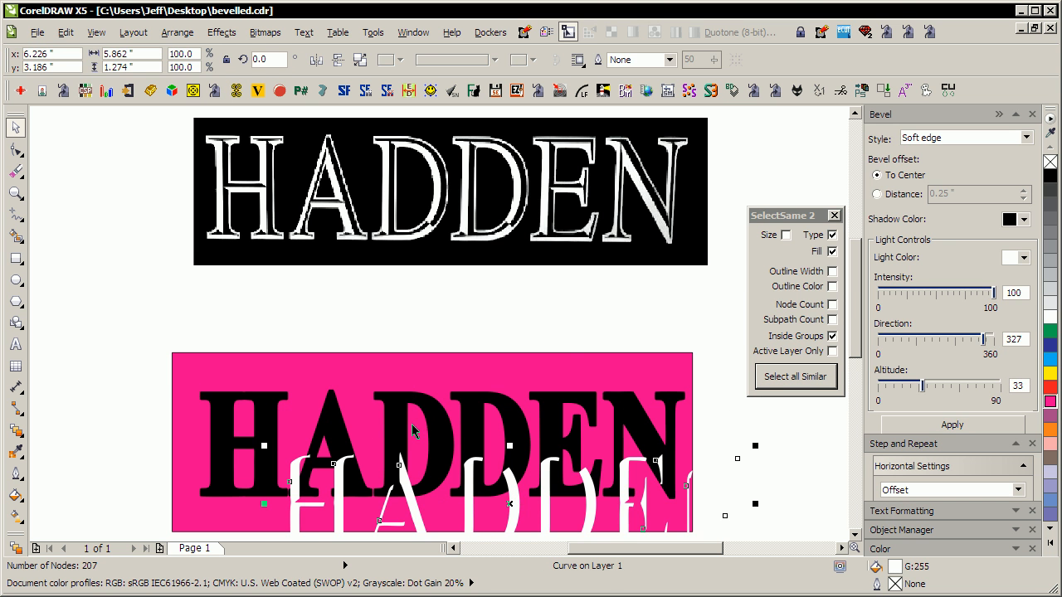
key("ctrl+z")
left_click(389, 399, "shift")
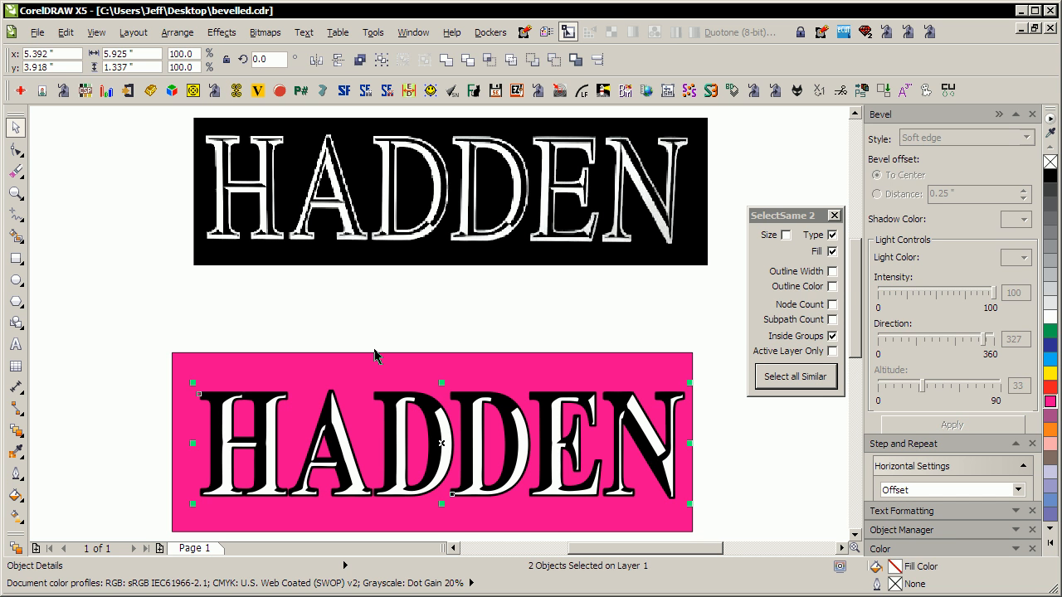
key("ctrl+l")
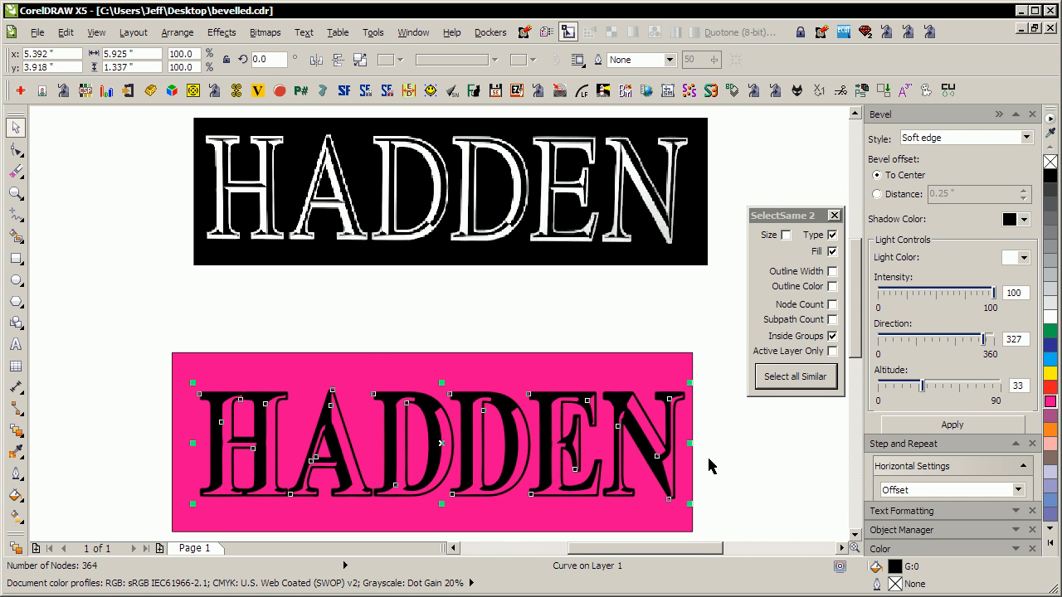
left_click(773, 456)
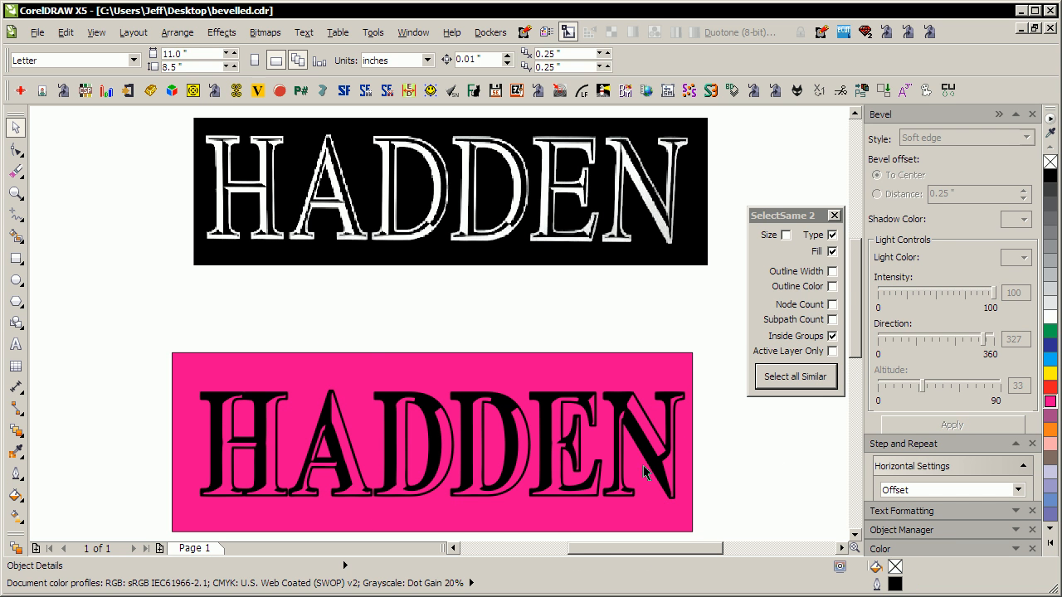
Delete the magenta rectangle behind the traced lettering and move the combined lettering slightly up and to the left
left_click(492, 390)
key("Delete")
left_click(432, 409)
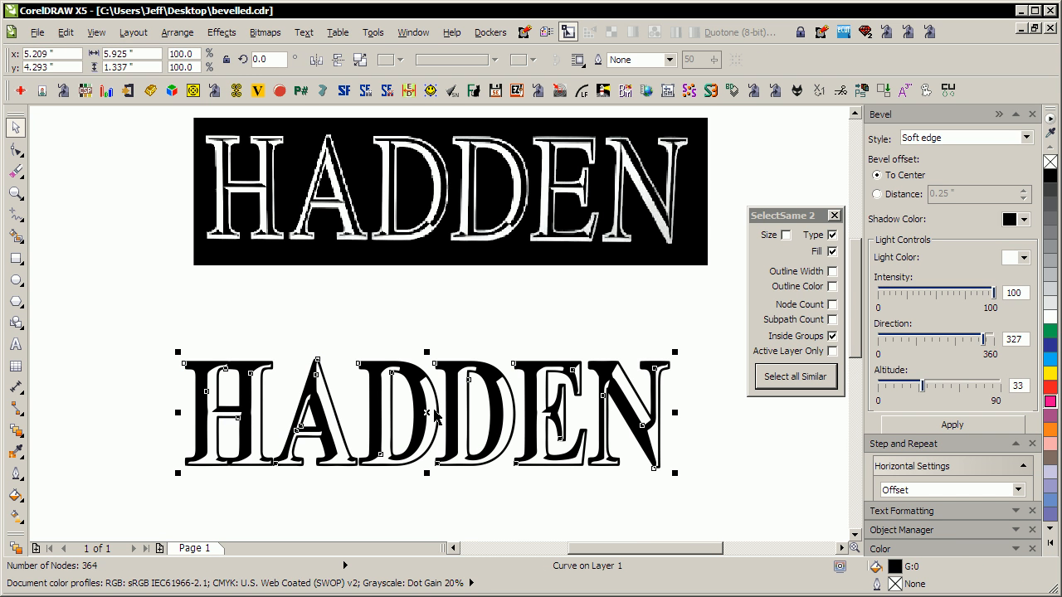
Select all nodes of the combined lettering curve and reduce their number
scroll(299, 471, "up", 3)
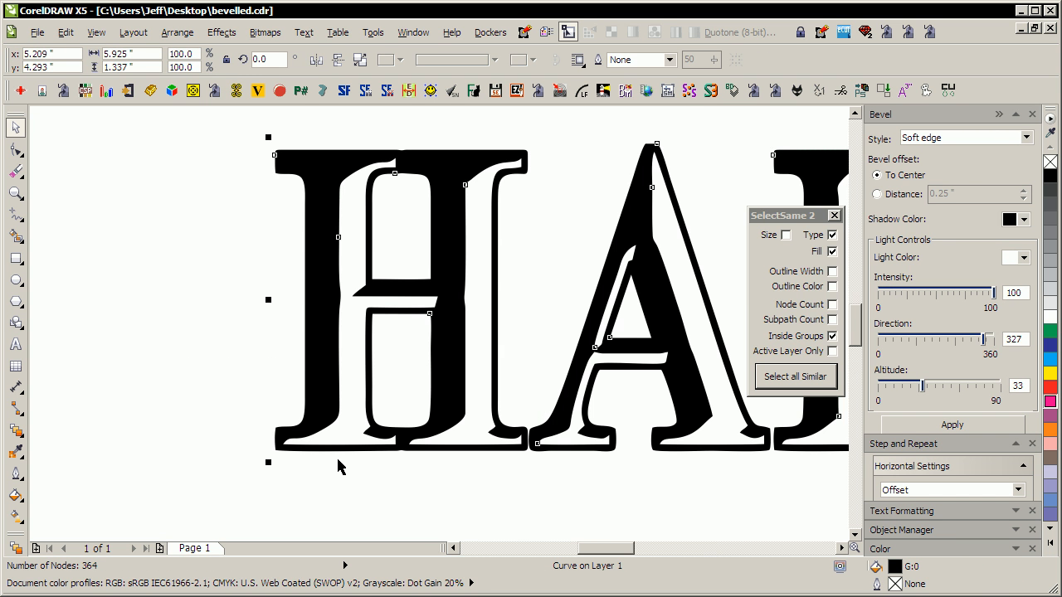
key("F10")
key("ctrl+a")
key("F4")
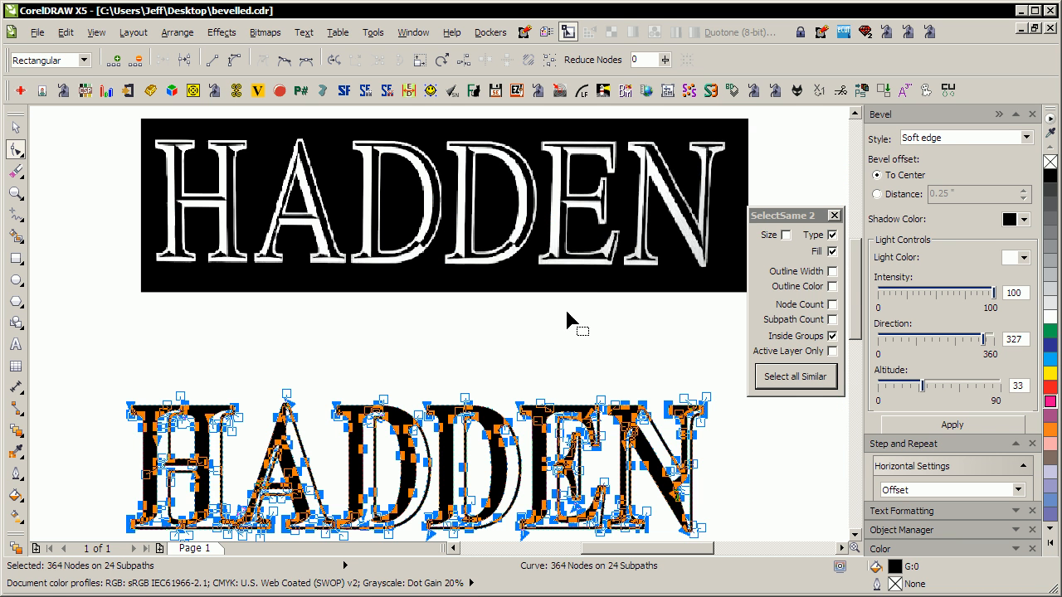
left_click(592, 67)
Add a black 1 pt outline to the combined lettering curve
key("F6")
left_click(556, 457)
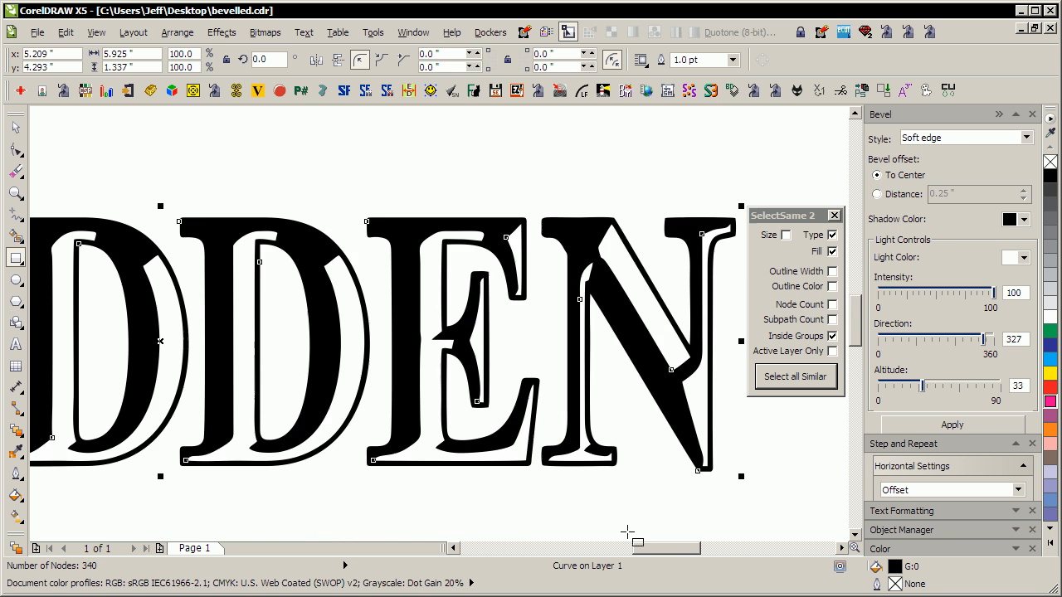
key("space")
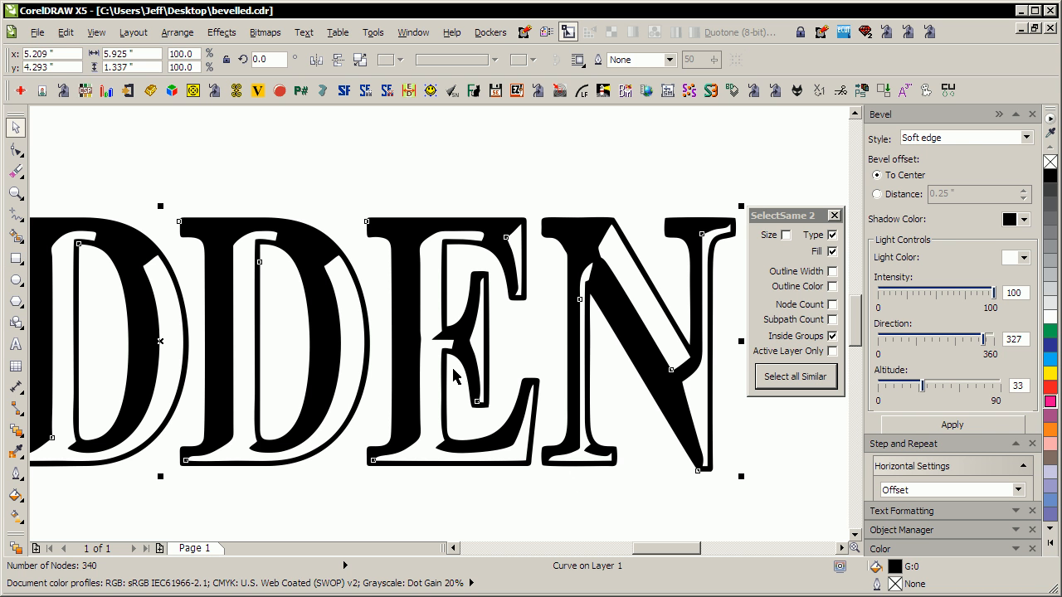
key("F10")
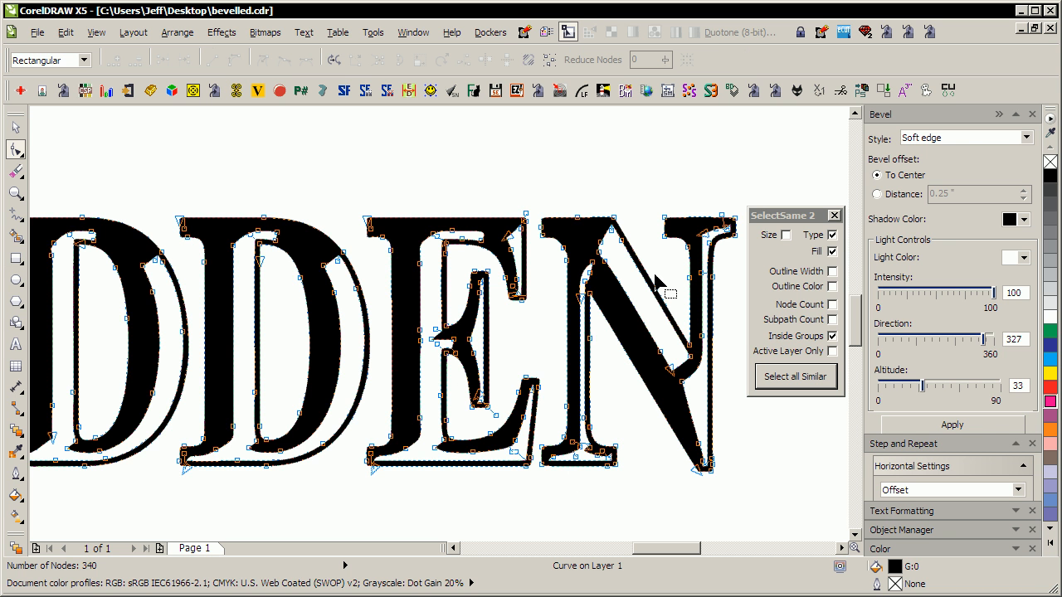
right_click(1050, 175)
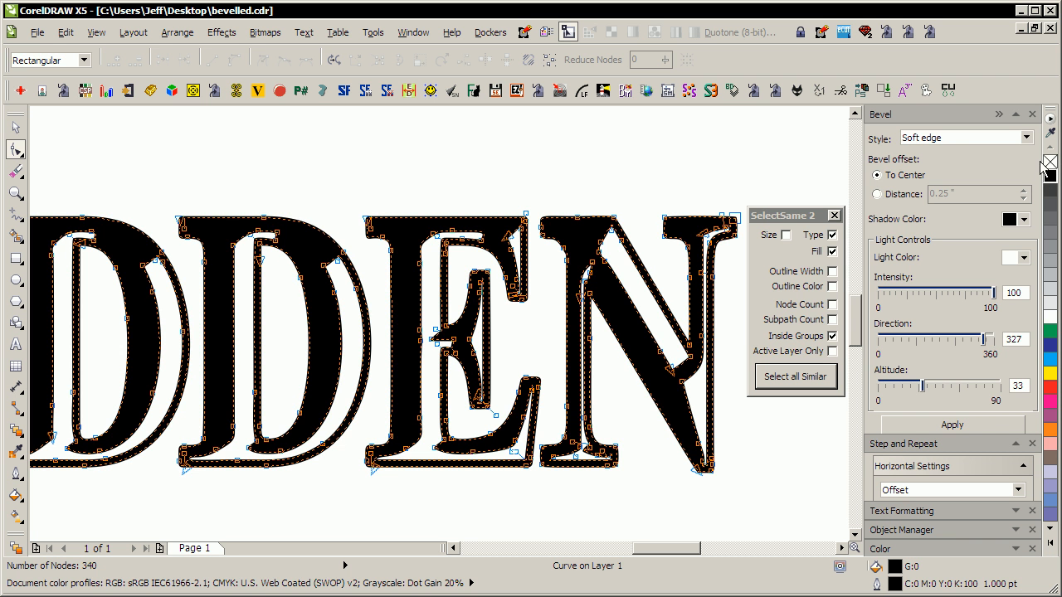
Remove the lettering's fill to inspect its outlines alone, and undo the fill removal
left_click(1050, 162)
key("space")
left_click(720, 189)
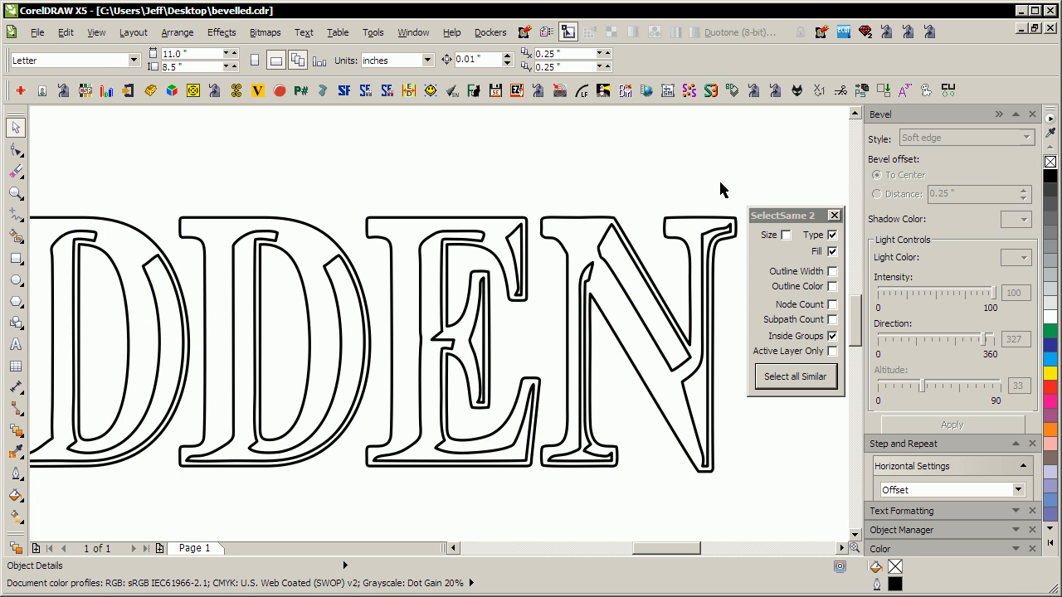
left_click(696, 222)
key("F4")
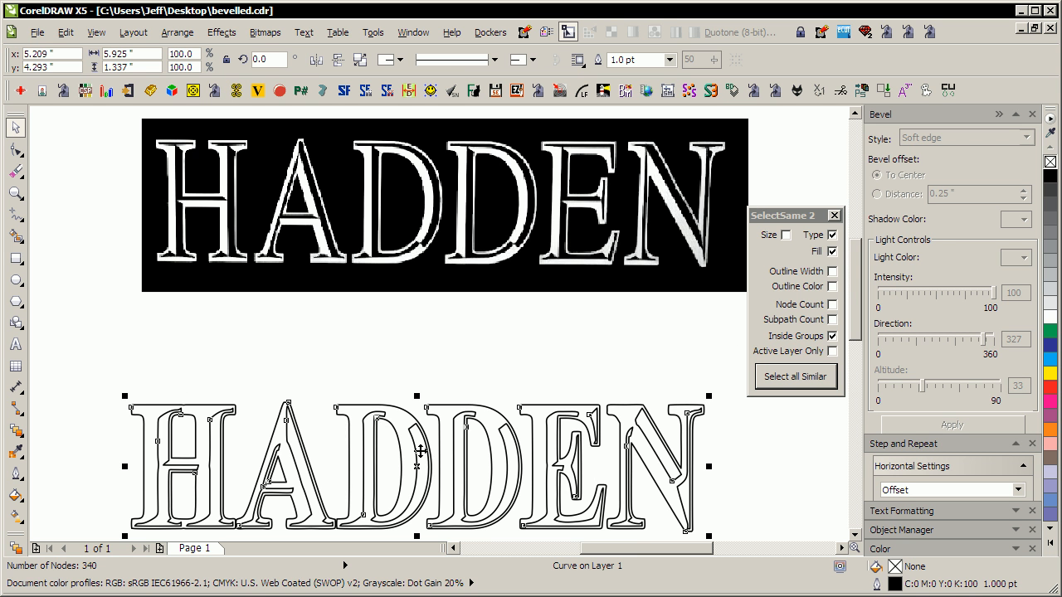
key("ctrl+z")
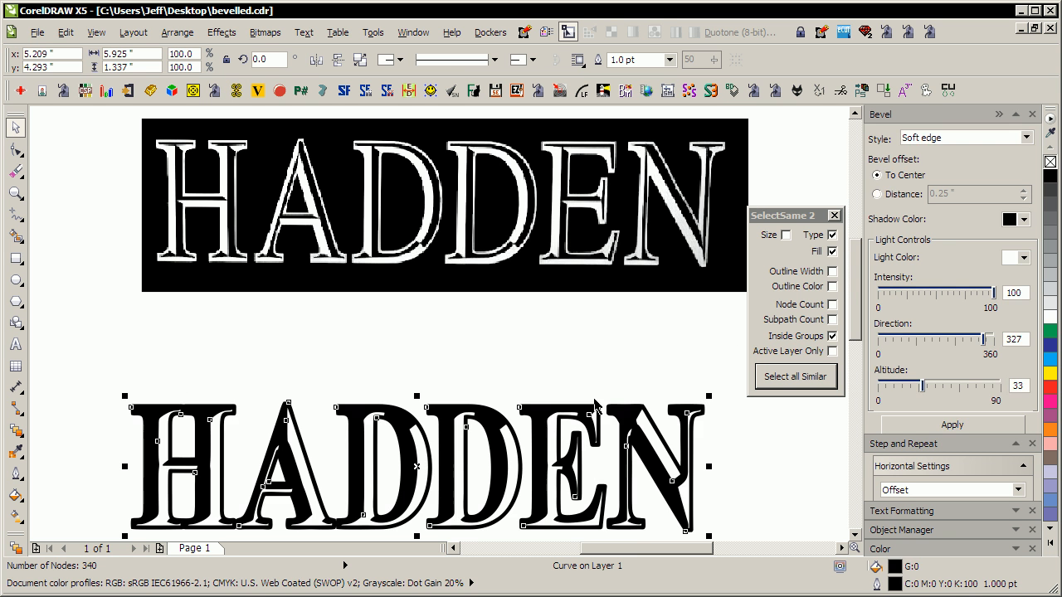
Move the lettering up slightly and place a magenta rectangle of about 6.46 by 1.92 inches behind it
left_click_drag(321, 459, 315, 418)
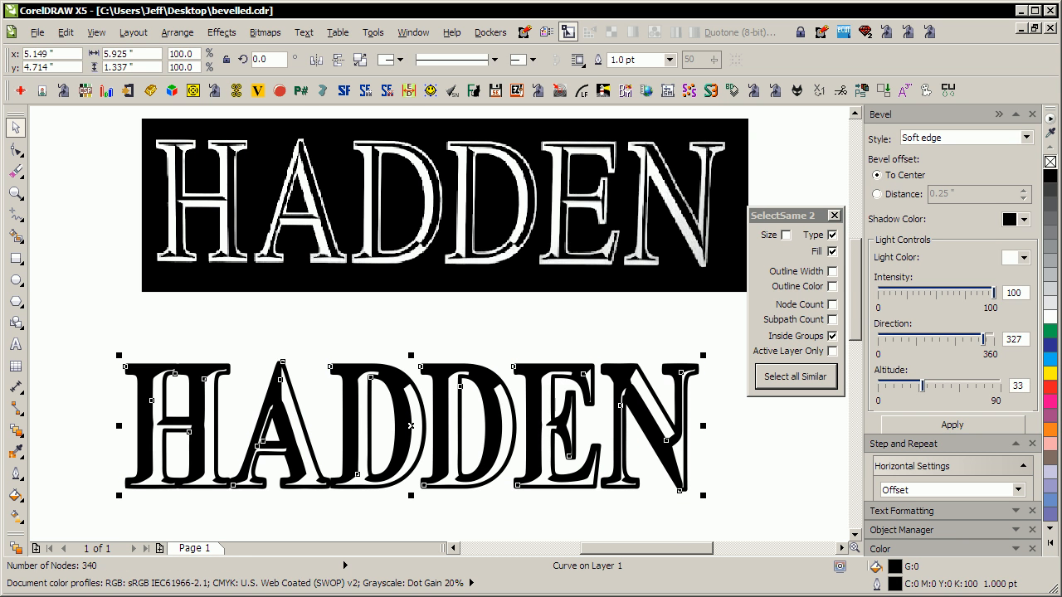
left_click(16, 258)
left_click_drag(92, 326, 717, 512)
left_click(1050, 401)
key("shift+Page_Down")
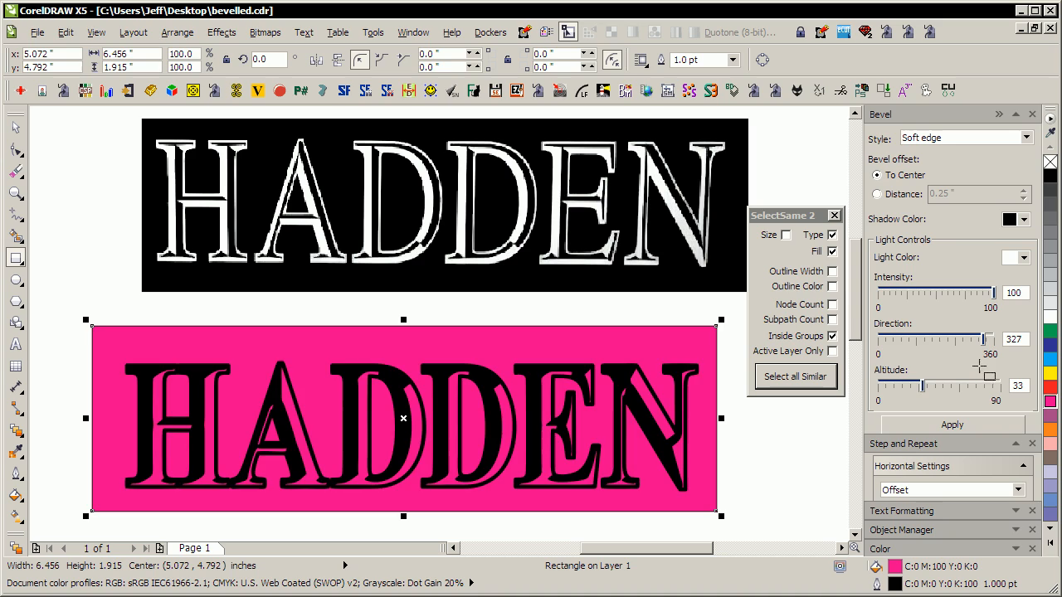